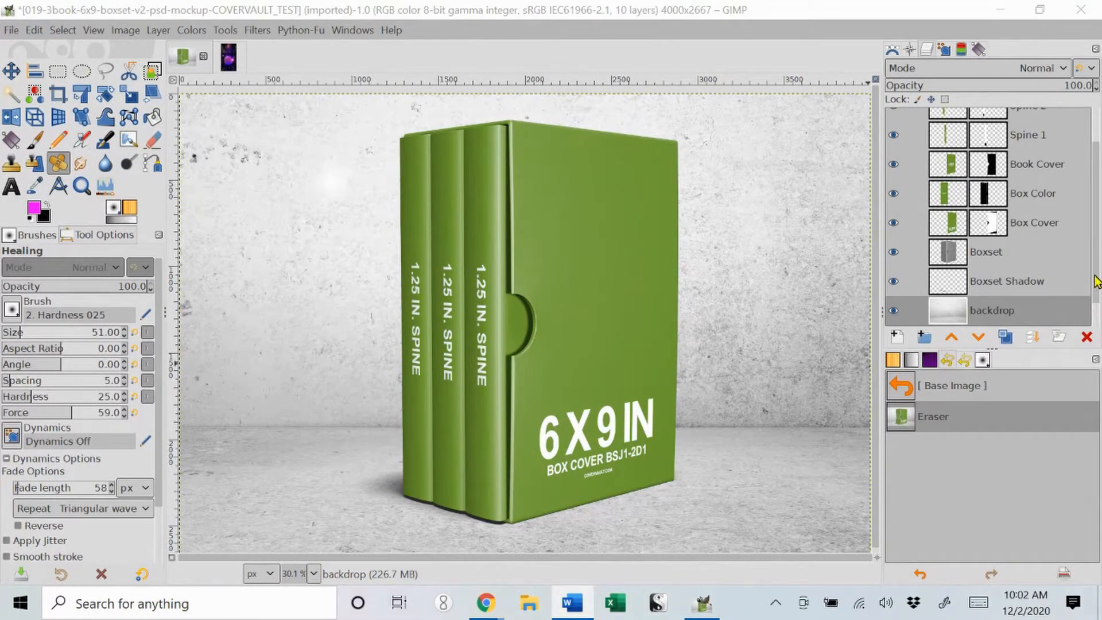
pyautogui.scroll(3, 1096, 281)
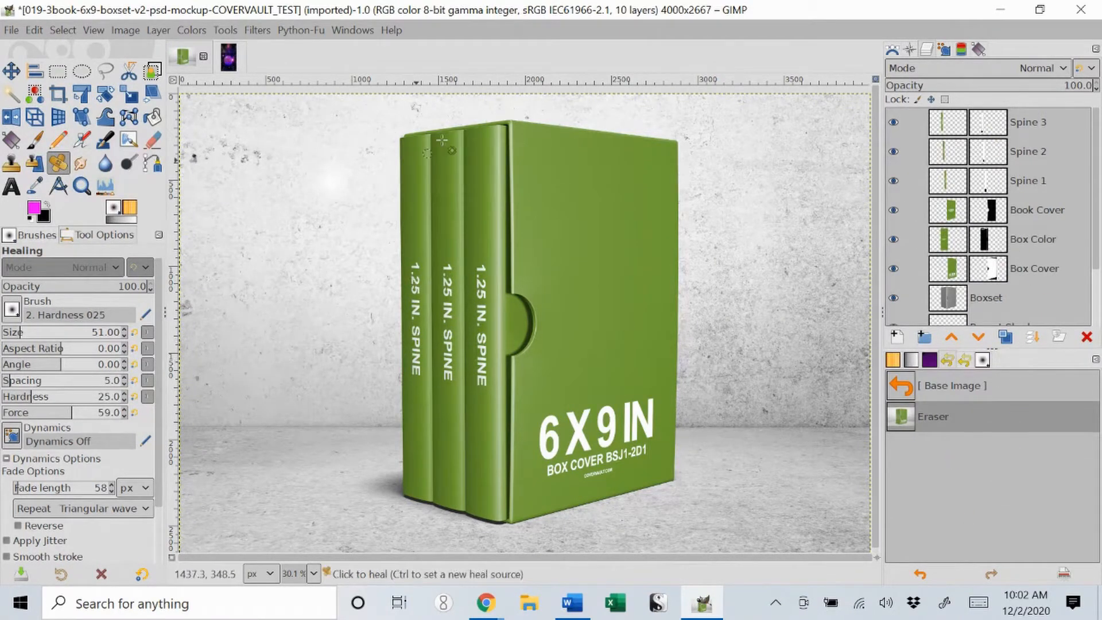
pyautogui.click(228, 57)
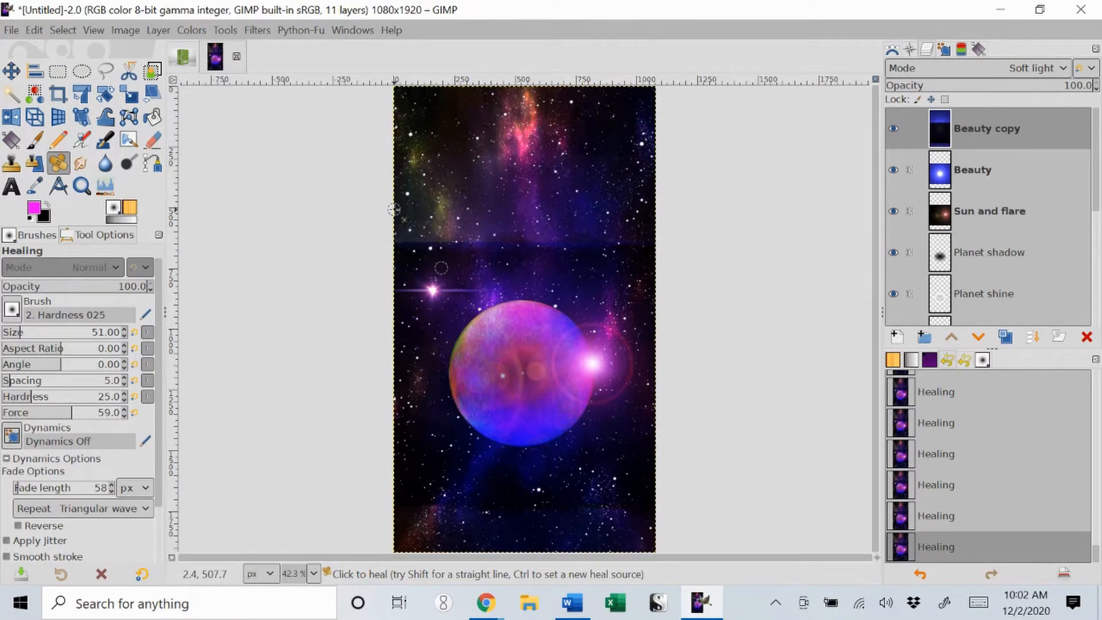
pyautogui.click(183, 56)
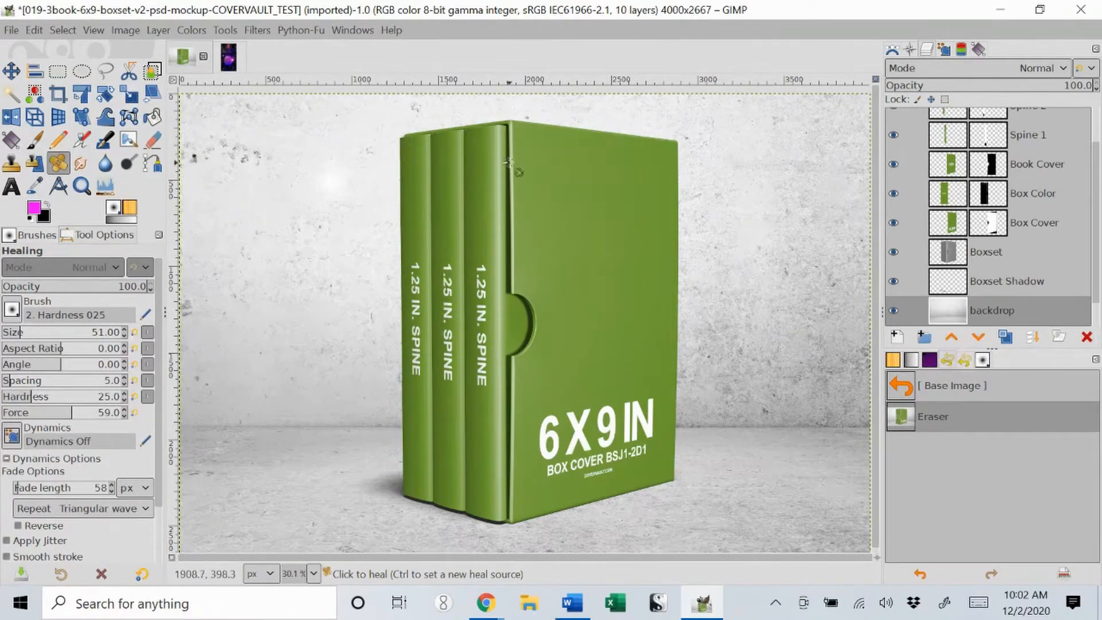
# Switch to the planet artwork and set its canvas size to 750 px wide by 1800 px high.
pyautogui.click(229, 56)
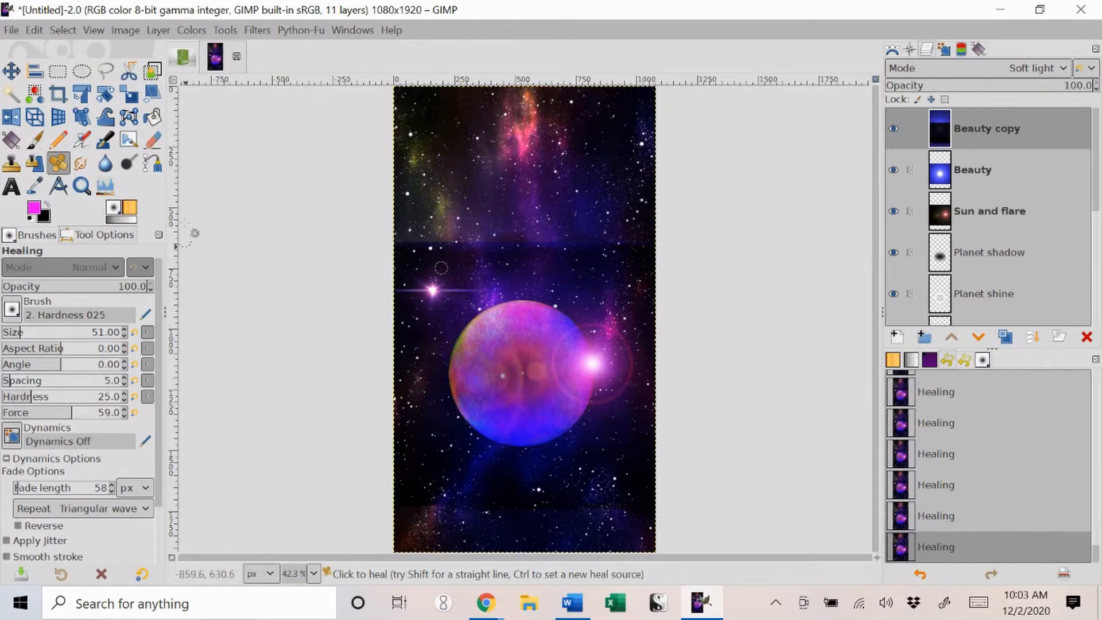
pyautogui.click(129, 32)
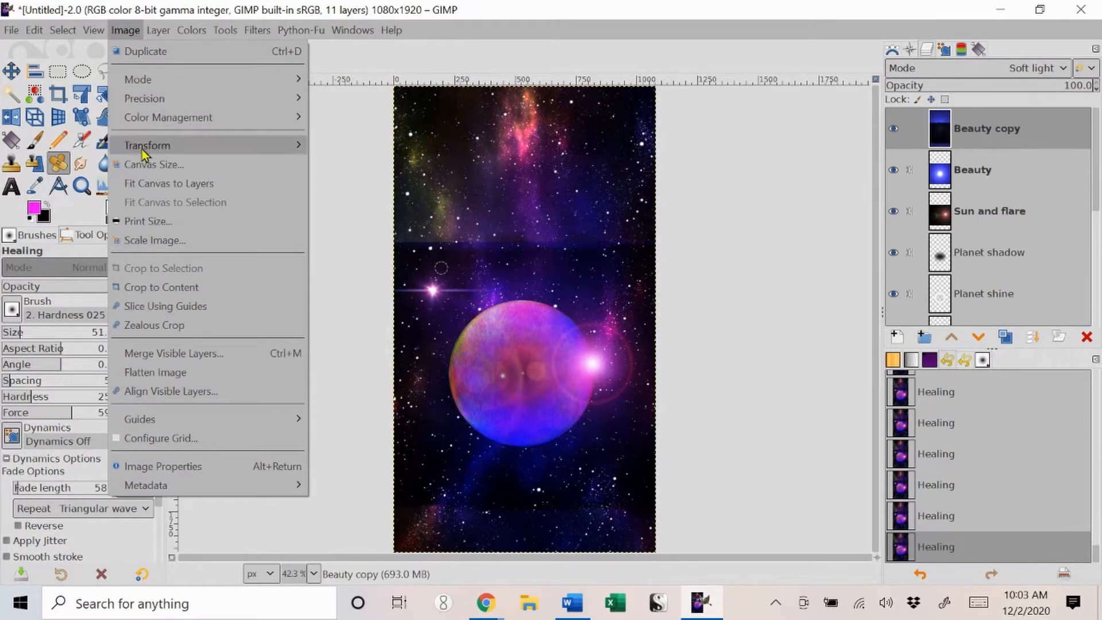
pyautogui.click(148, 166)
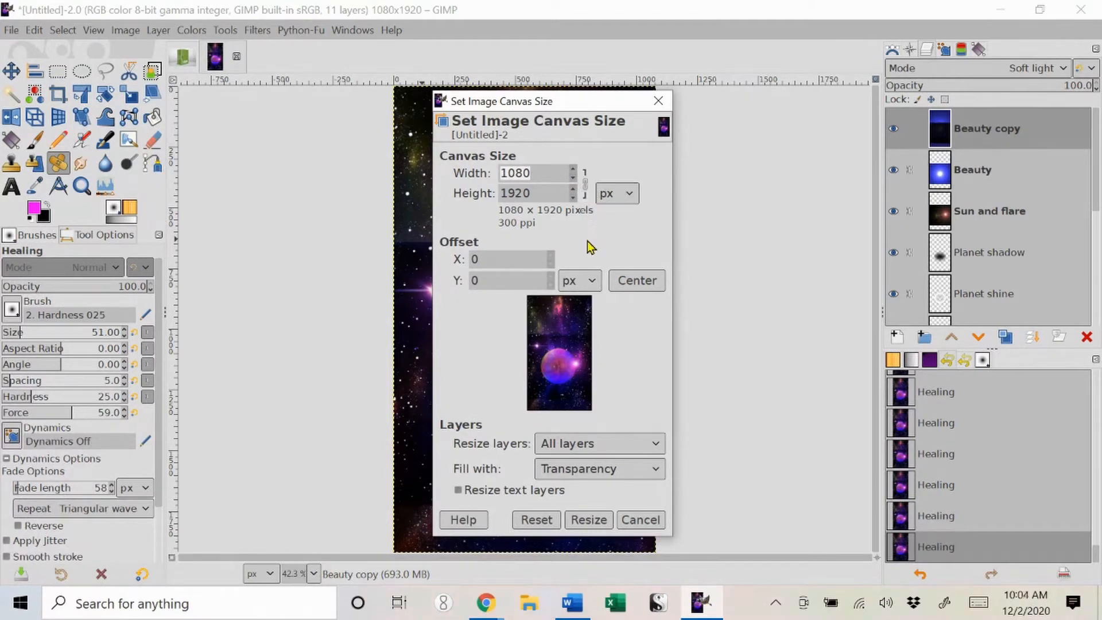
pyautogui.write('7')
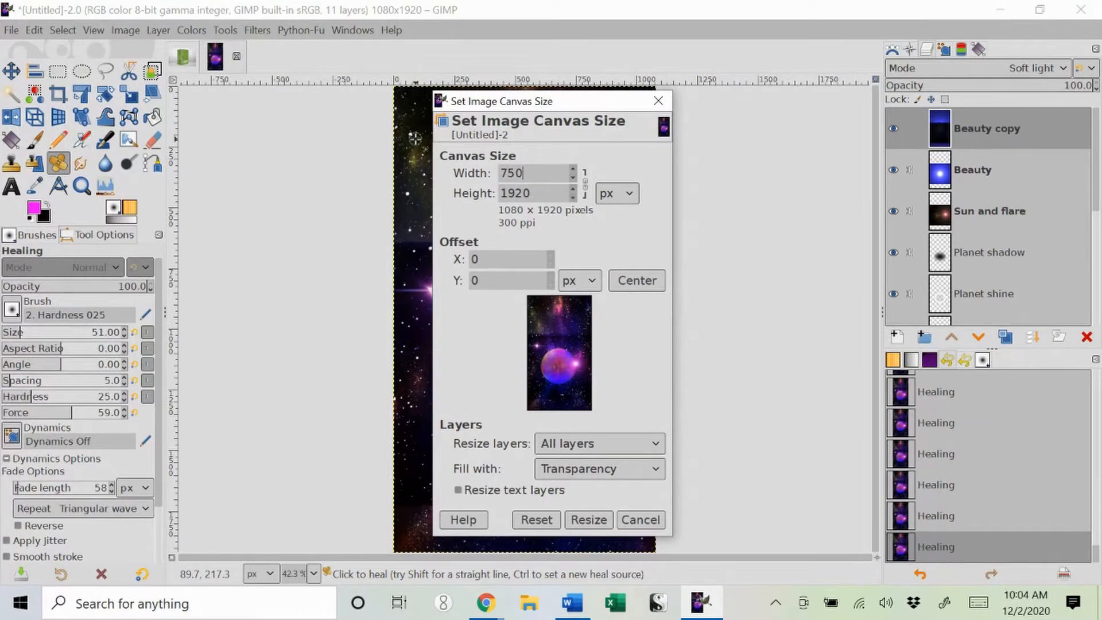
pyautogui.write('50')
pyautogui.press('Tab')
pyautogui.write('18')
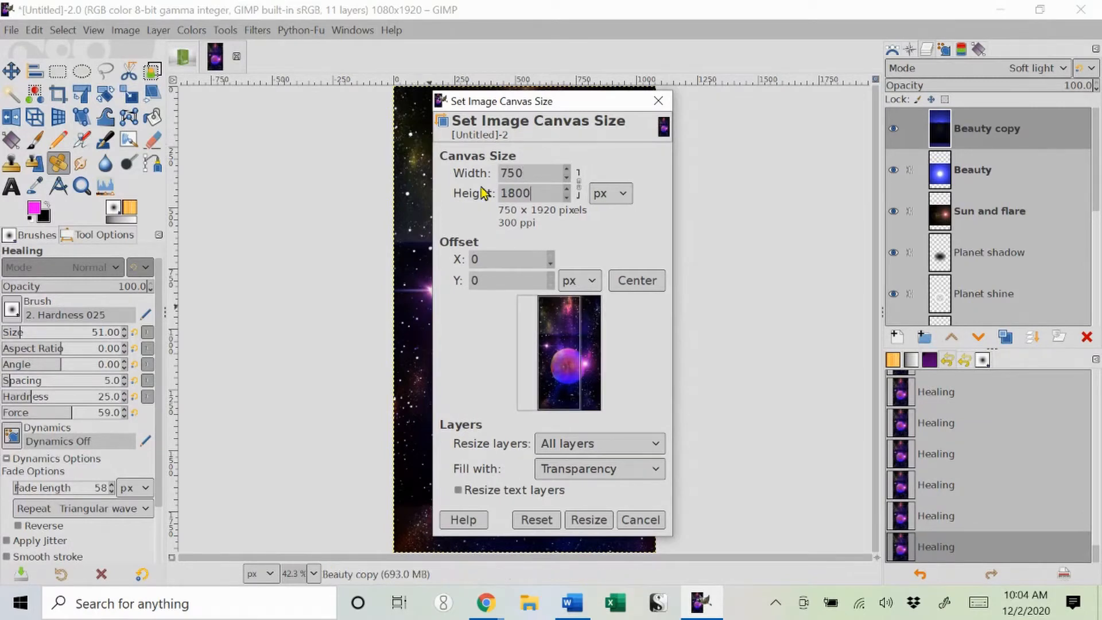
pyautogui.write('00')
pyautogui.press('Tab')
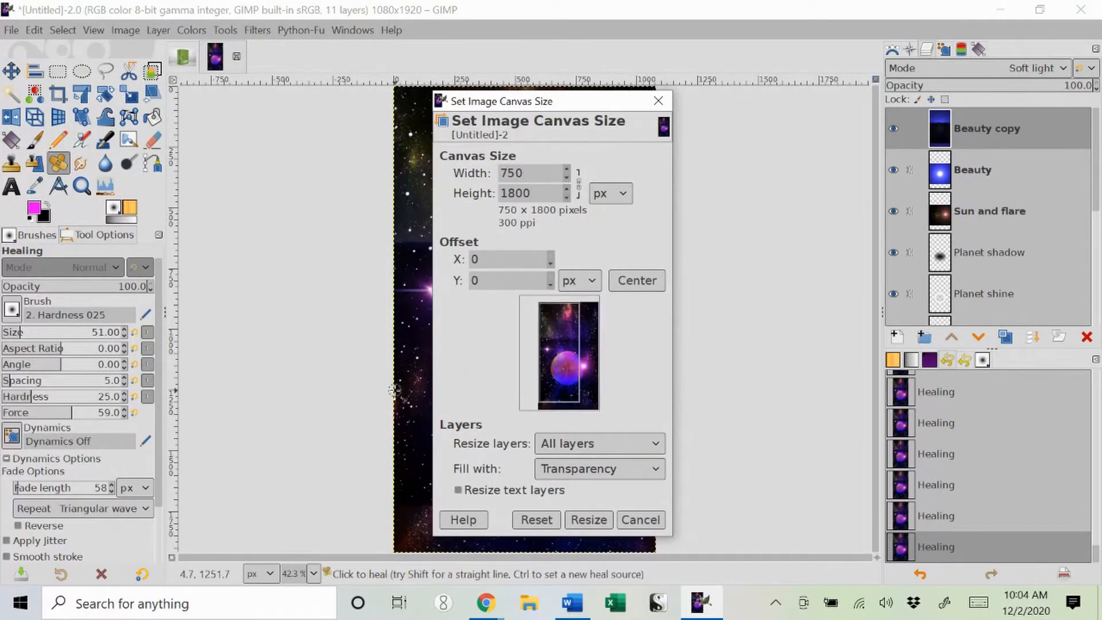
# Offset the artwork within the canvas frame to about X -152 and Y -81 px and apply the canvas resize.
pyautogui.moveTo(563, 381); pyautogui.dragTo(552, 380)
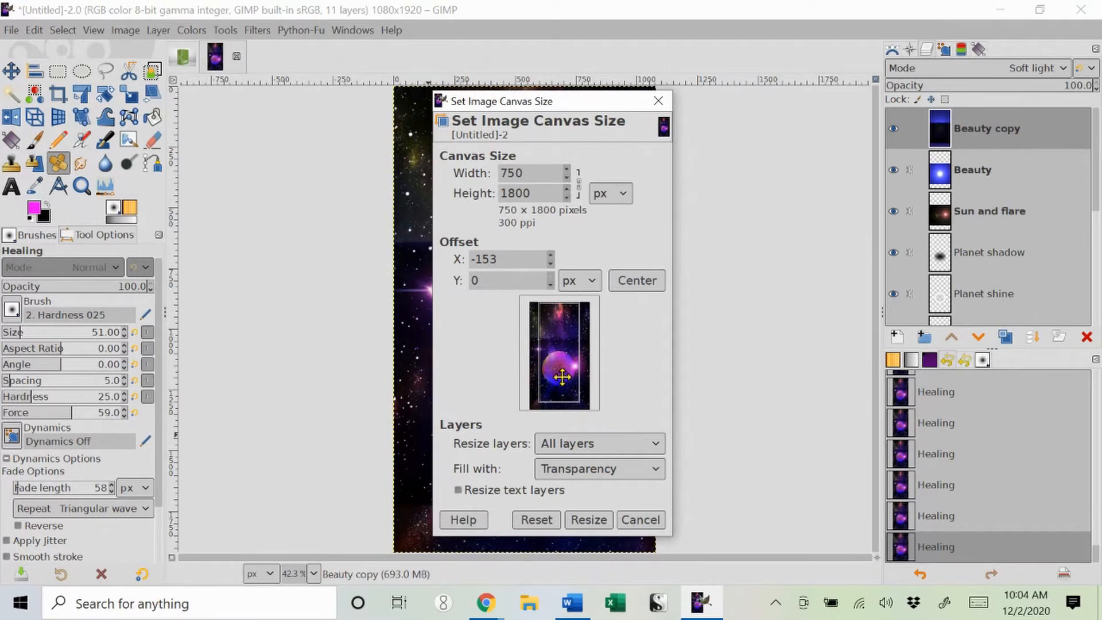
pyautogui.moveTo(561, 382); pyautogui.dragTo(562, 377)
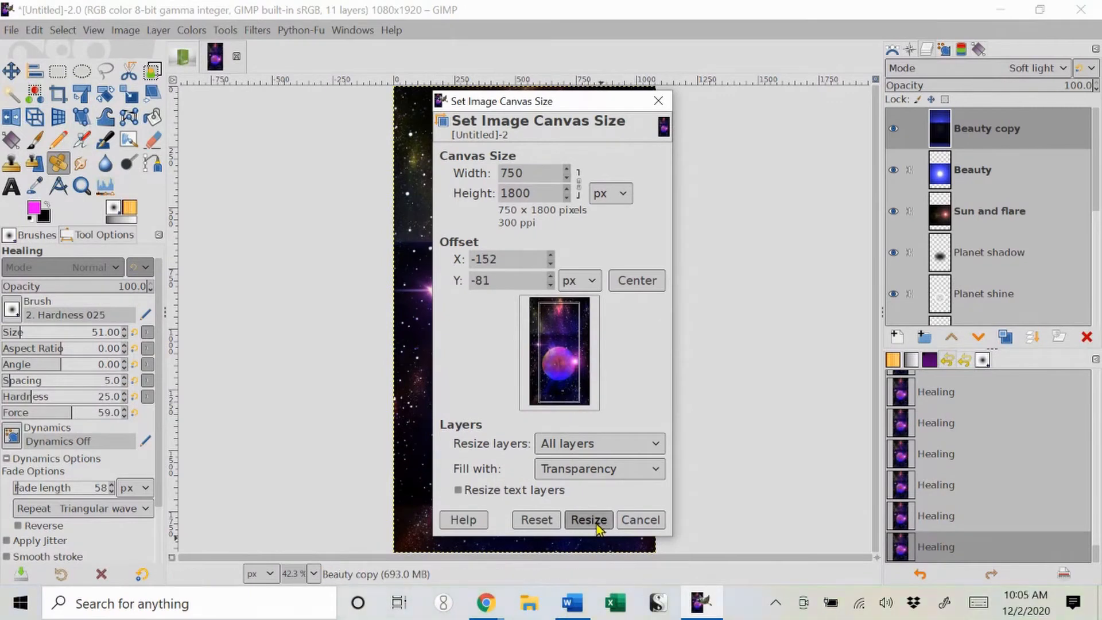
pyautogui.click(589, 519)
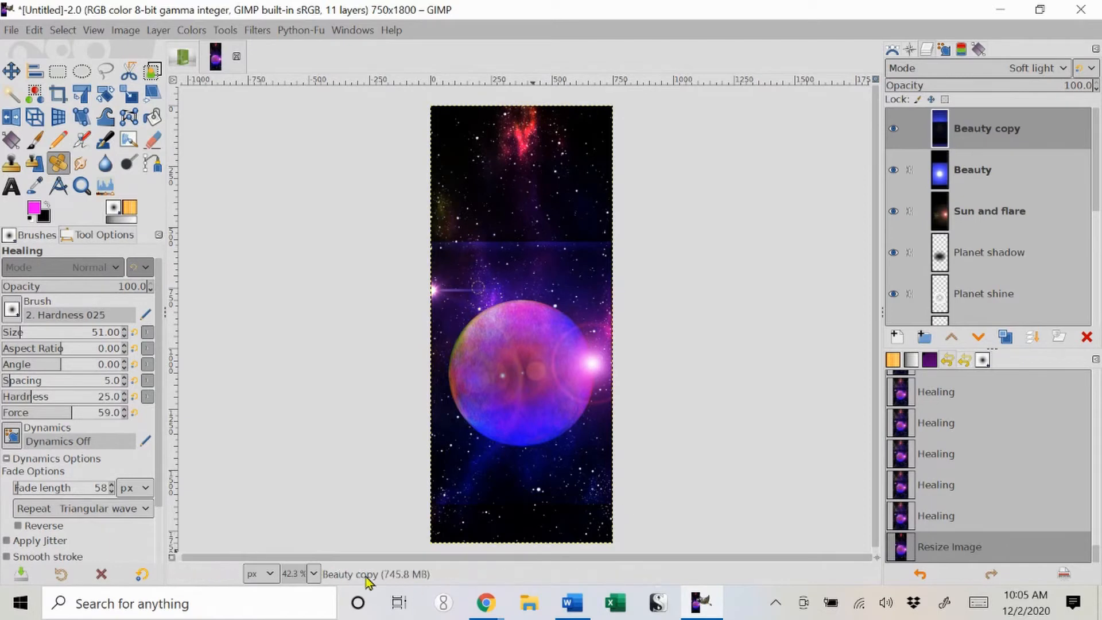
# Add a vertical guide by percent at 33% of the image width.
pyautogui.click(127, 29)
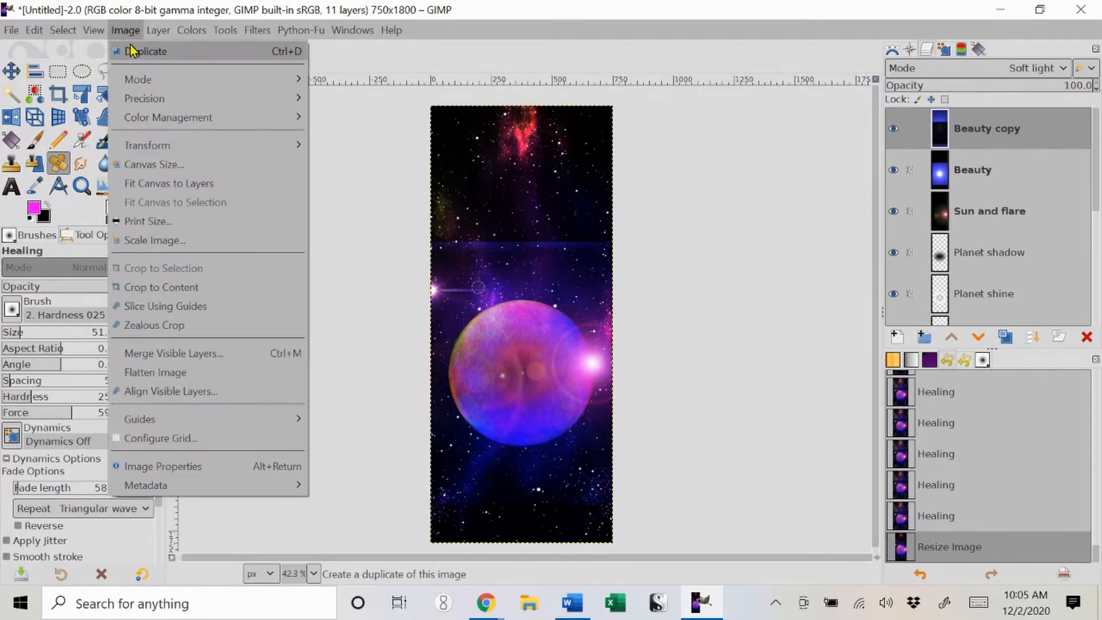
pyautogui.moveTo(182, 431)
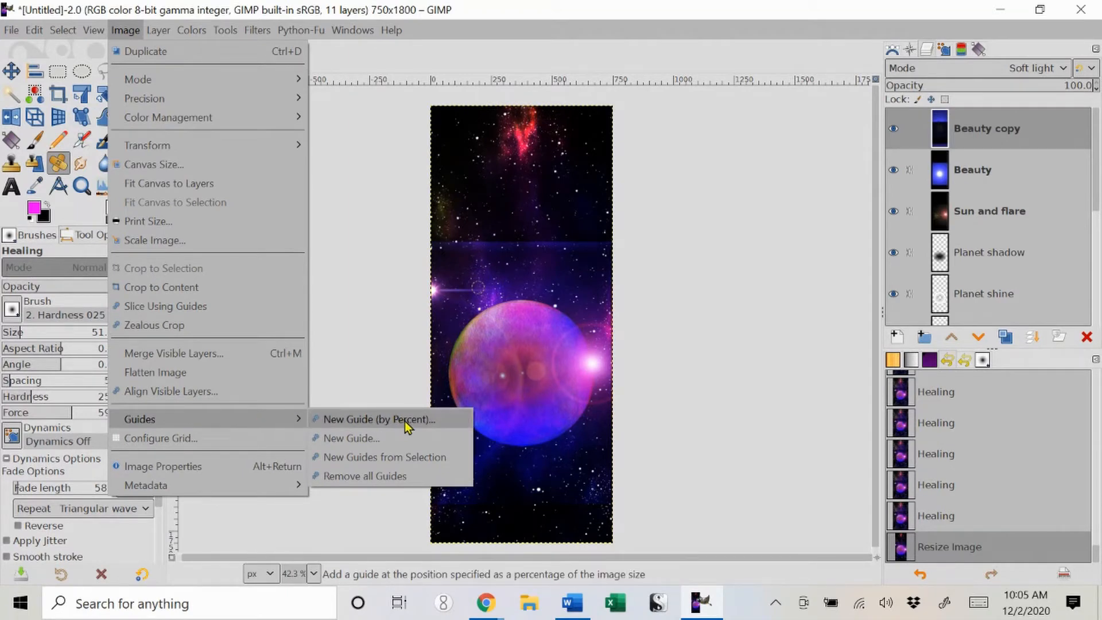
pyautogui.click(446, 420)
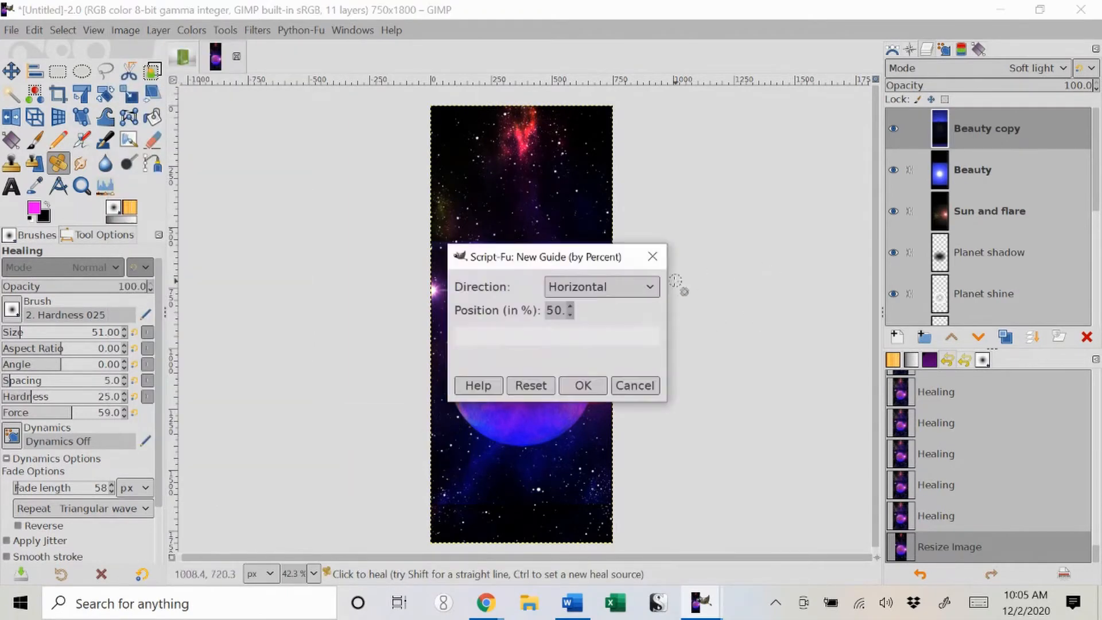
pyautogui.click(649, 287)
pyautogui.click(574, 323)
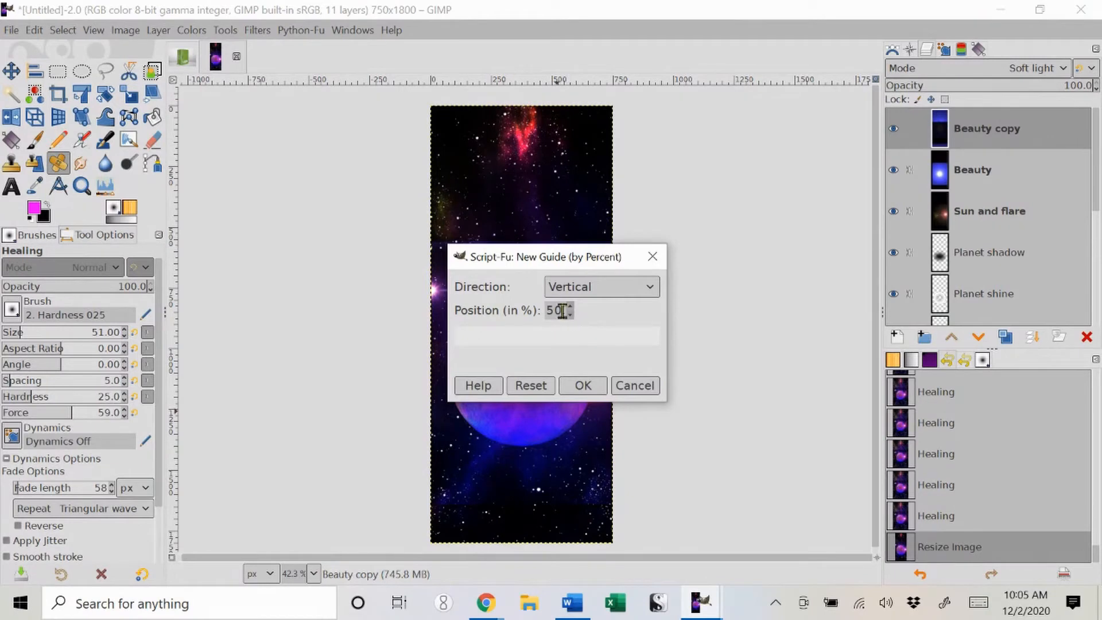
pyautogui.moveTo(547, 308); pyautogui.dragTo(598, 312)
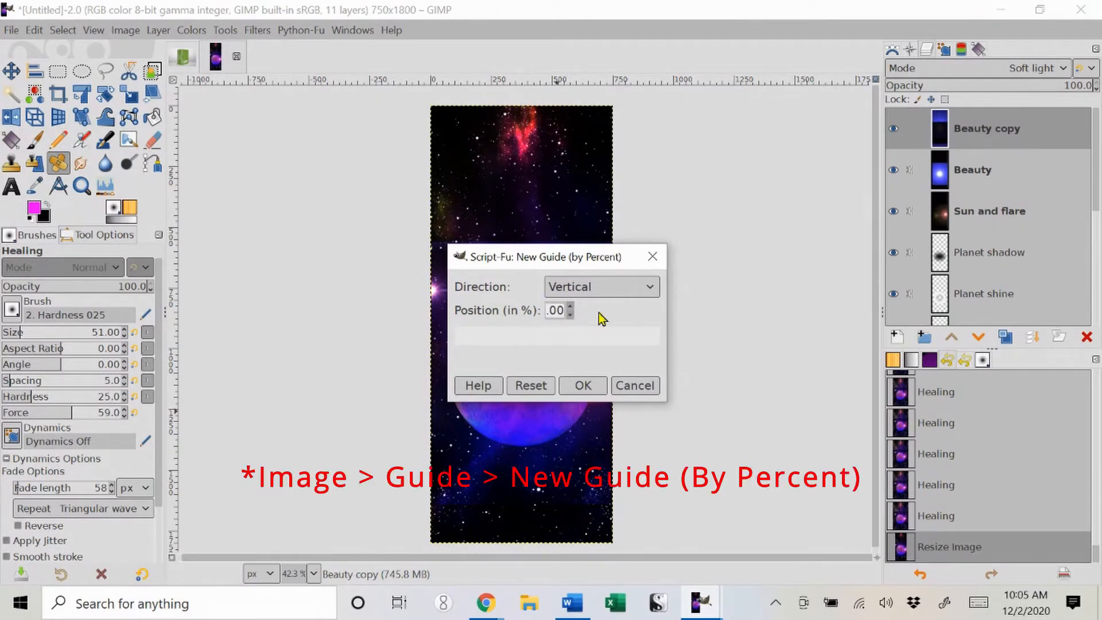
pyautogui.write('33')
pyautogui.click(584, 386)
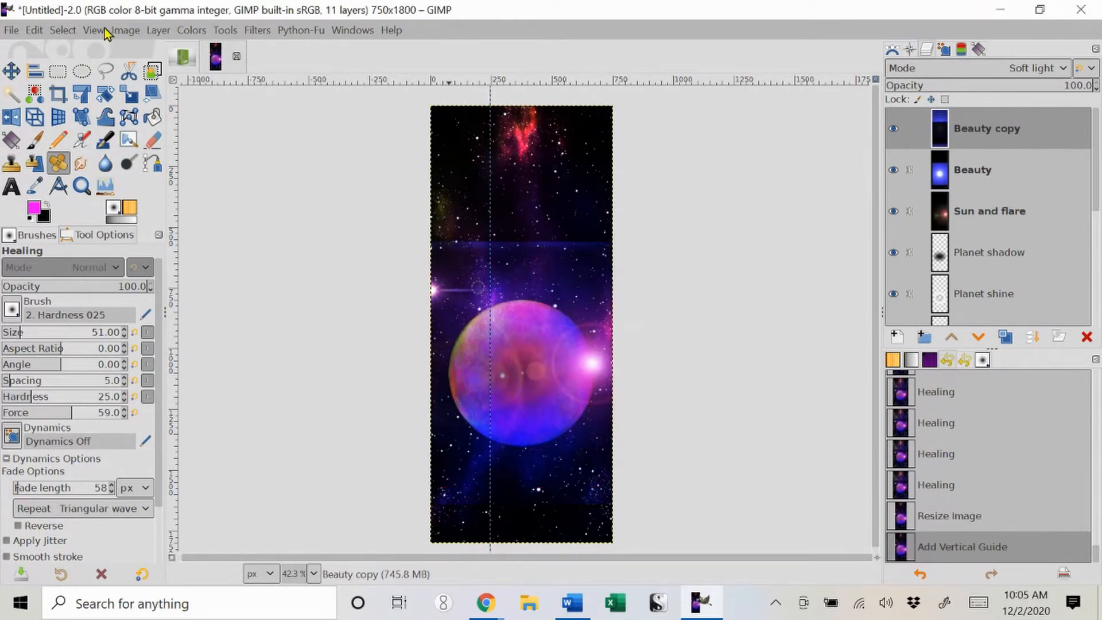
# Add a second vertical guide by percent at 67% of the image width.
pyautogui.click(127, 33)
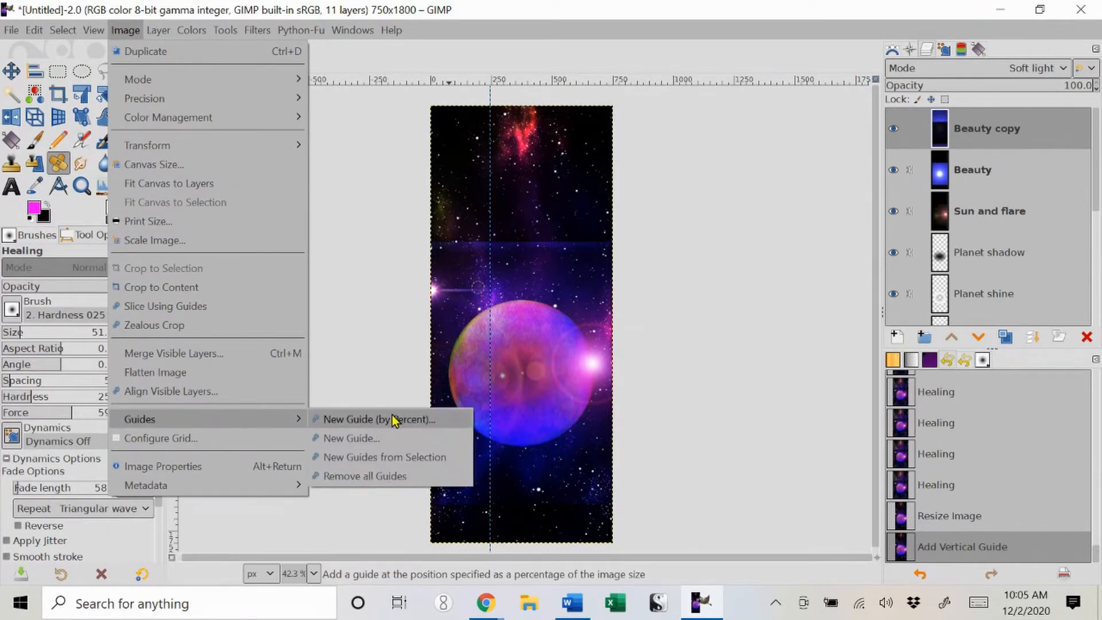
pyautogui.click(393, 419)
pyautogui.moveTo(548, 310); pyautogui.dragTo(614, 309)
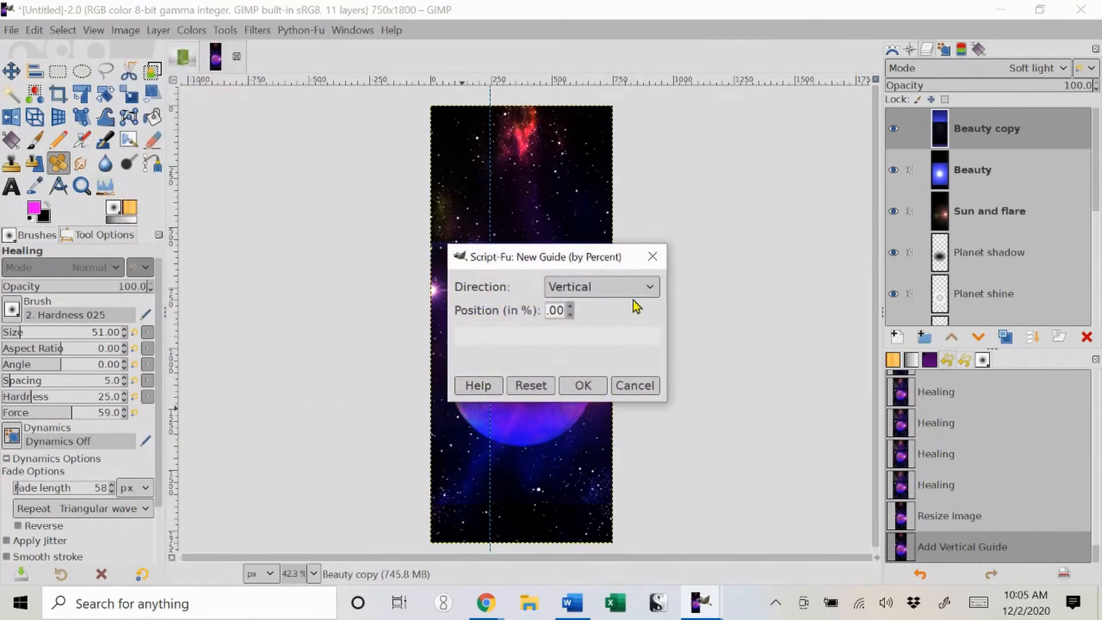
pyautogui.write('67.')
pyautogui.click(583, 386)
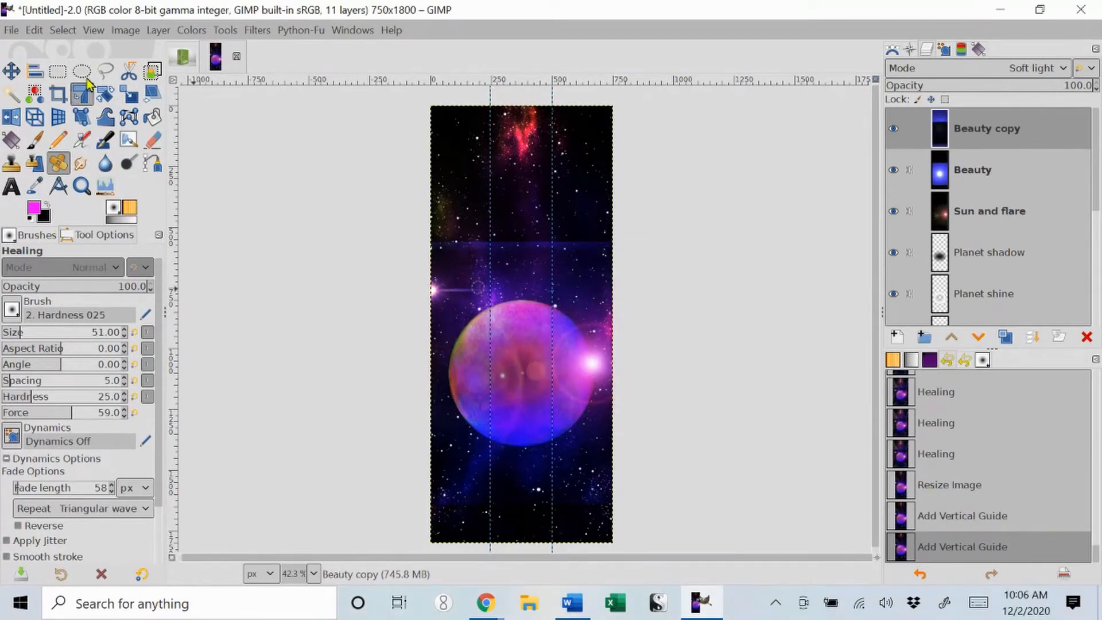
# Add a horizontal guide at position 350 and move it up to about 260 px from the image's upper edge.
pyautogui.click(124, 32)
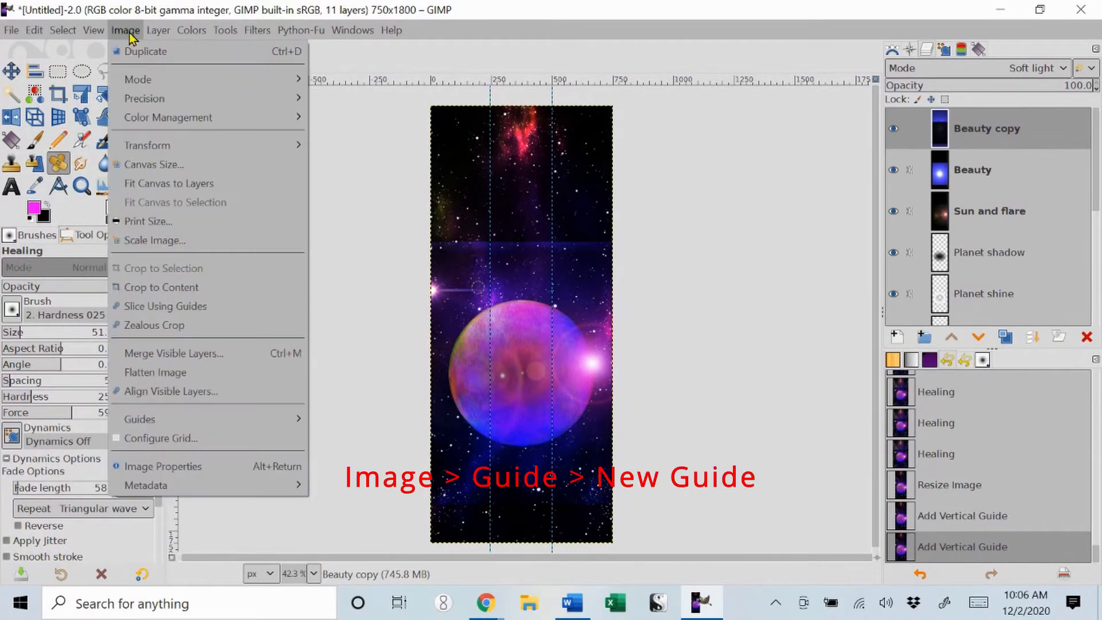
pyautogui.moveTo(226, 420)
pyautogui.click(364, 438)
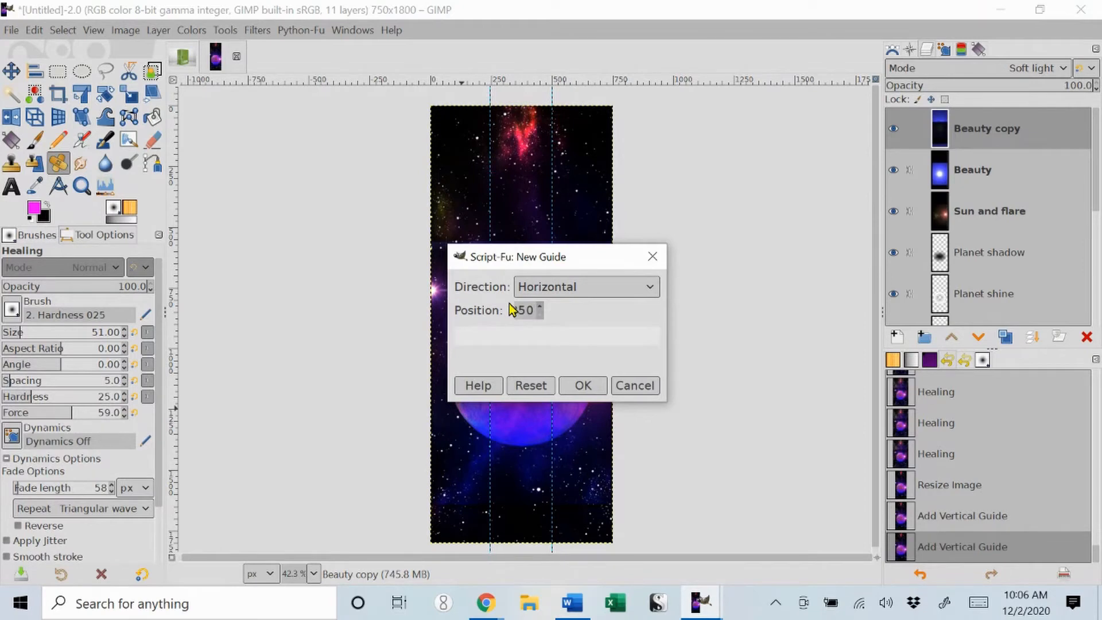
pyautogui.click(599, 390)
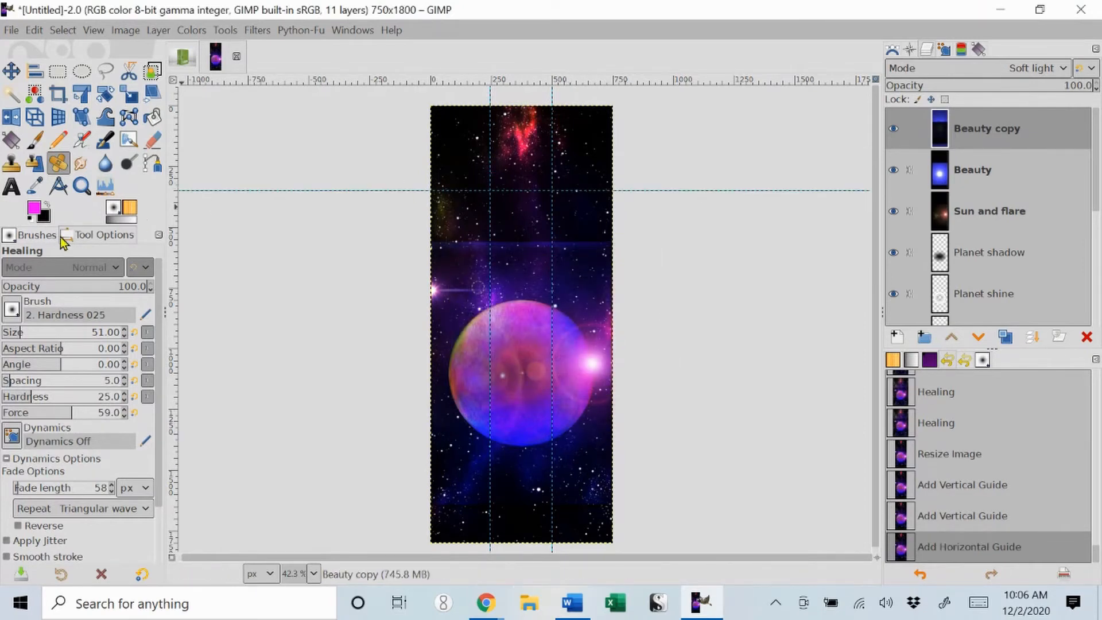
pyautogui.click(12, 70)
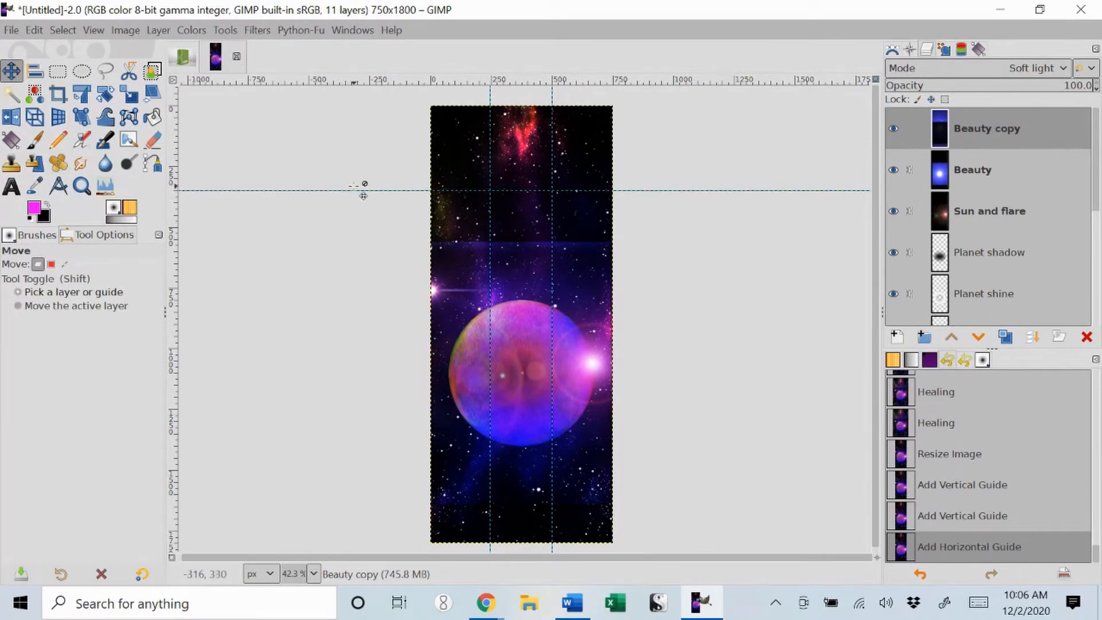
pyautogui.moveTo(353, 185); pyautogui.dragTo(354, 169)
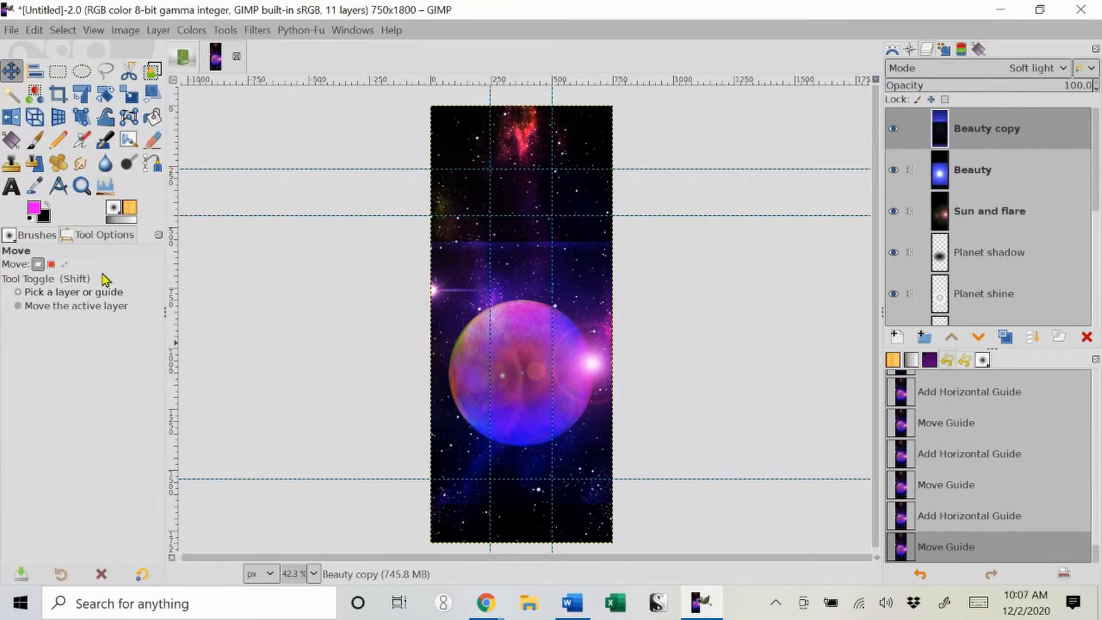
# Activate the Text tool and set the foreground and text color to white (ffffff).
pyautogui.click(13, 186)
pyautogui.click(33, 212)
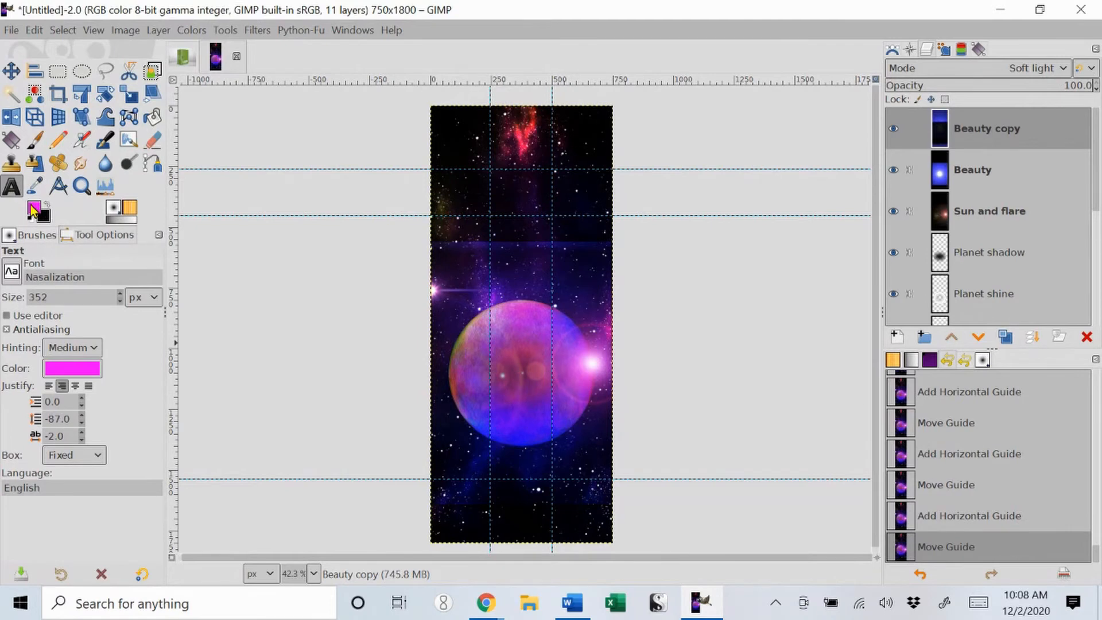
pyautogui.click(739, 345)
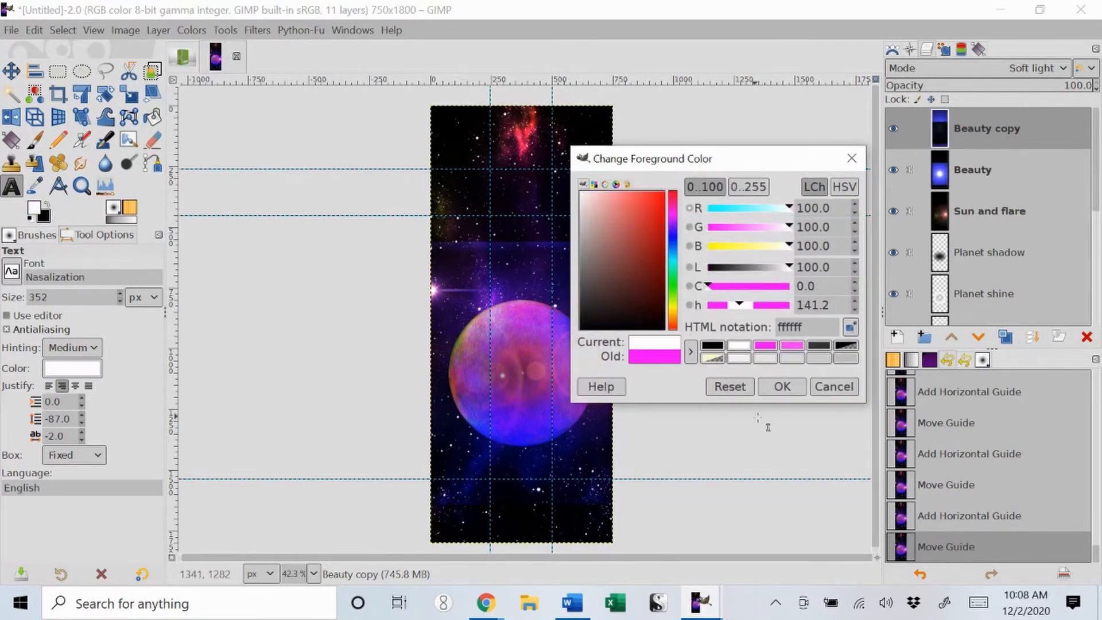
pyautogui.click(782, 387)
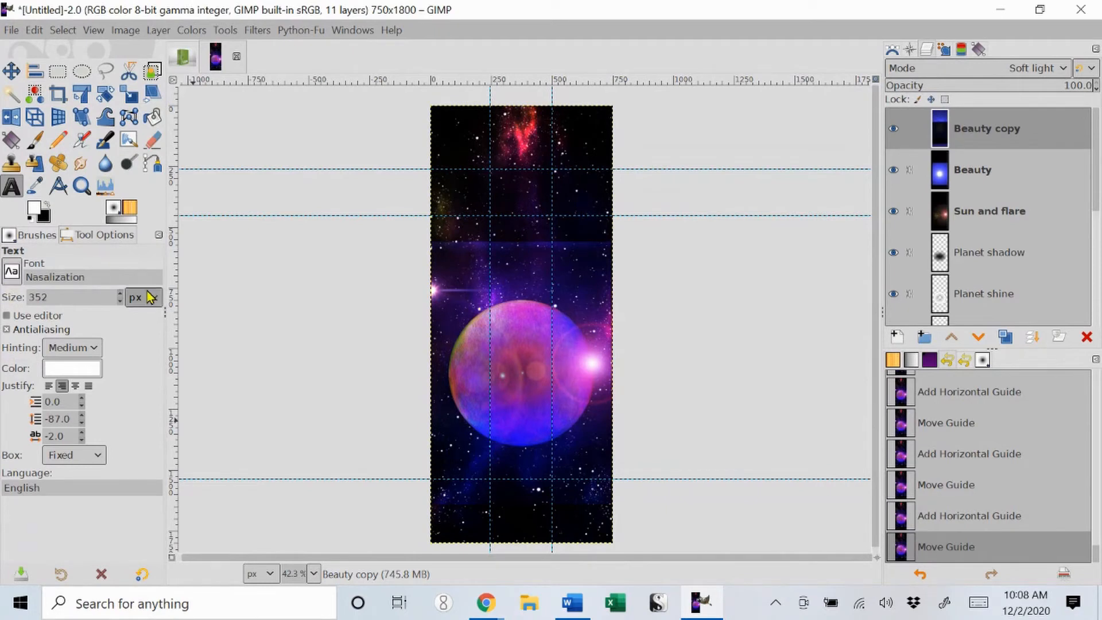
# Check the box set mockup, add the text "1" to the planet artwork and move it to the lower-right third below the lowest guide.
pyautogui.click(183, 56)
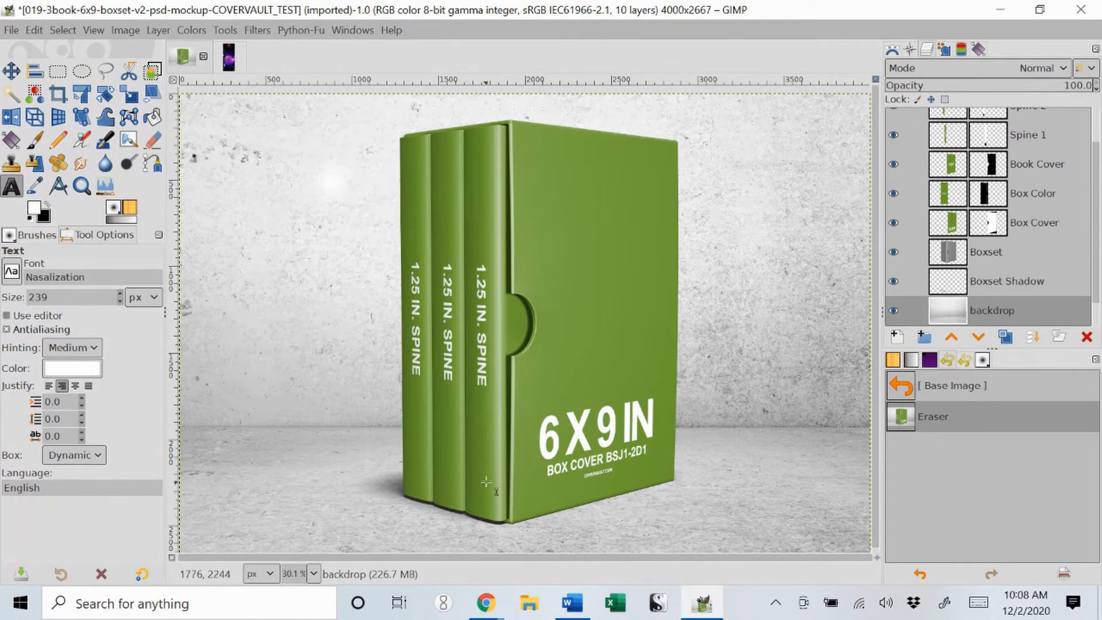
pyautogui.click(229, 55)
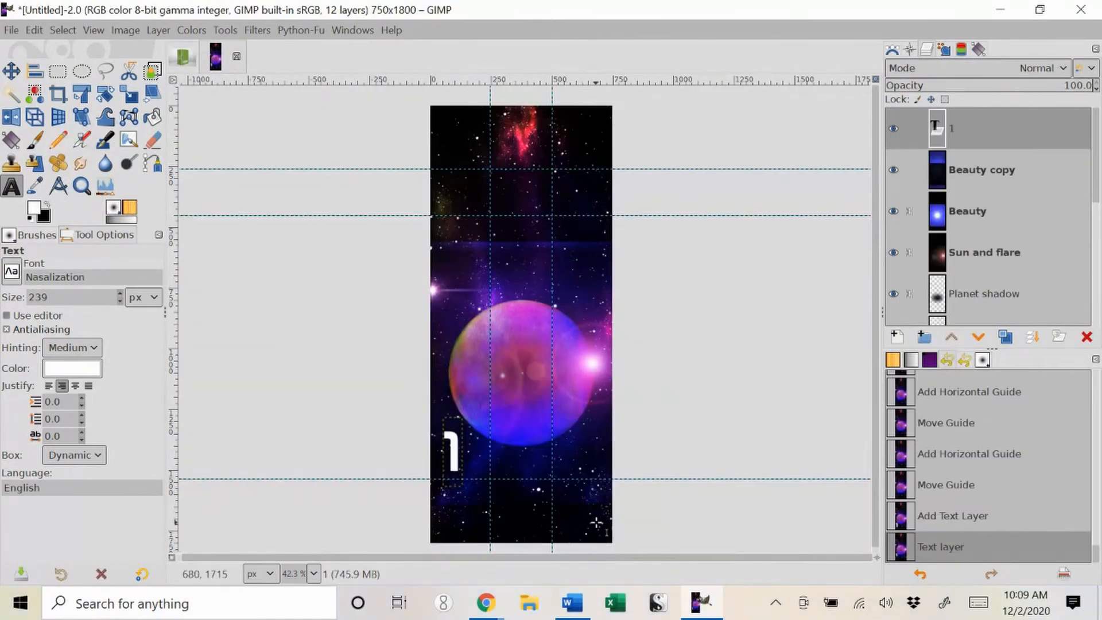
pyautogui.click(11, 70)
pyautogui.moveTo(462, 467); pyautogui.dragTo(591, 527)
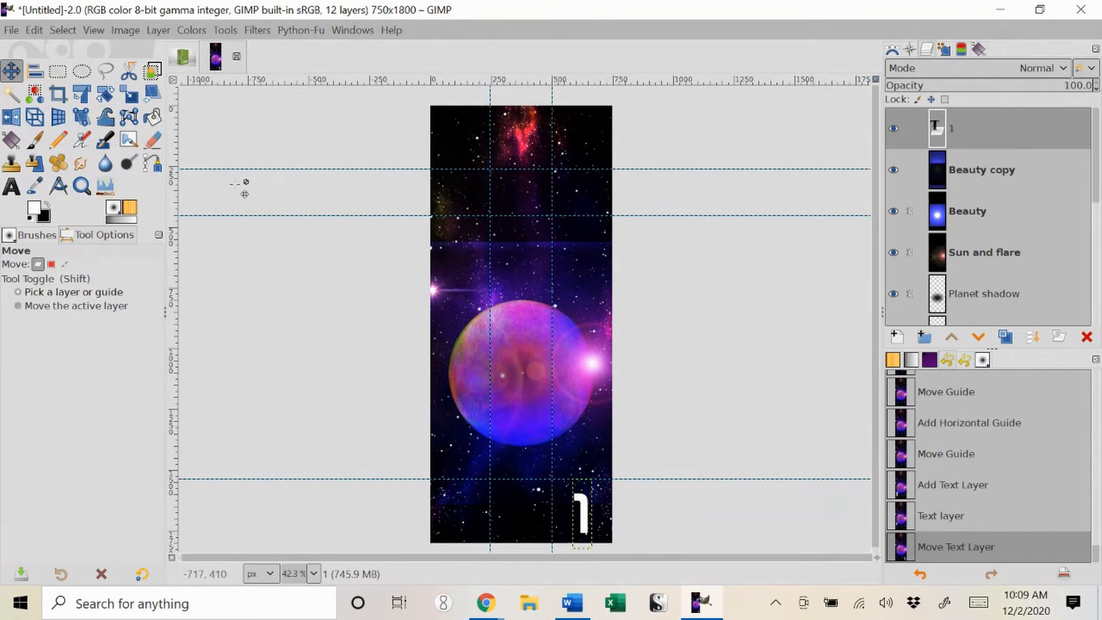
pyautogui.click(584, 513)
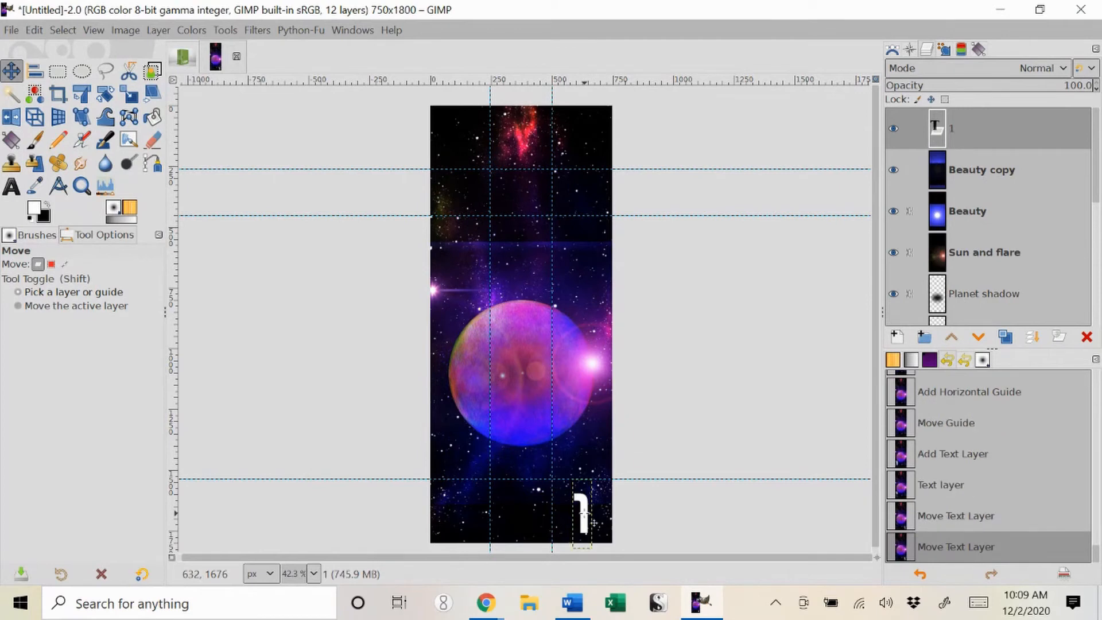
# Resize the text box of the "1" to fill the area between the second vertical guide, the lowest horizontal guide and the canvas edges.
pyautogui.click(11, 187)
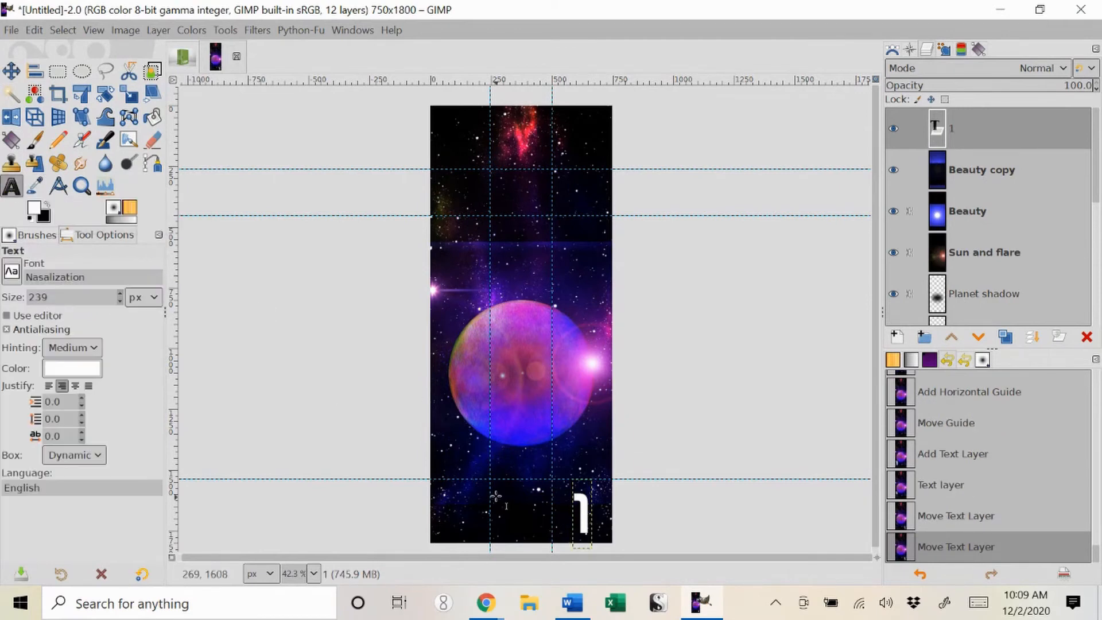
pyautogui.click(583, 515)
pyautogui.moveTo(561, 473); pyautogui.dragTo(618, 480)
pyautogui.moveTo(603, 549); pyautogui.dragTo(603, 544)
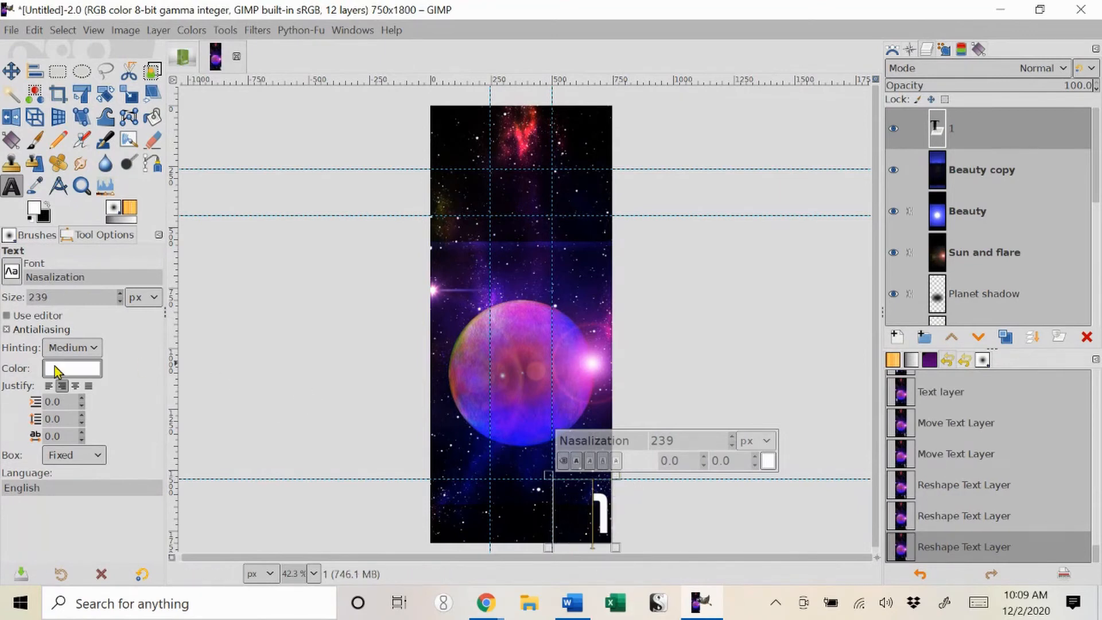
# Center-justify the text "1" and reduce its font size to 201 px.
pyautogui.click(76, 387)
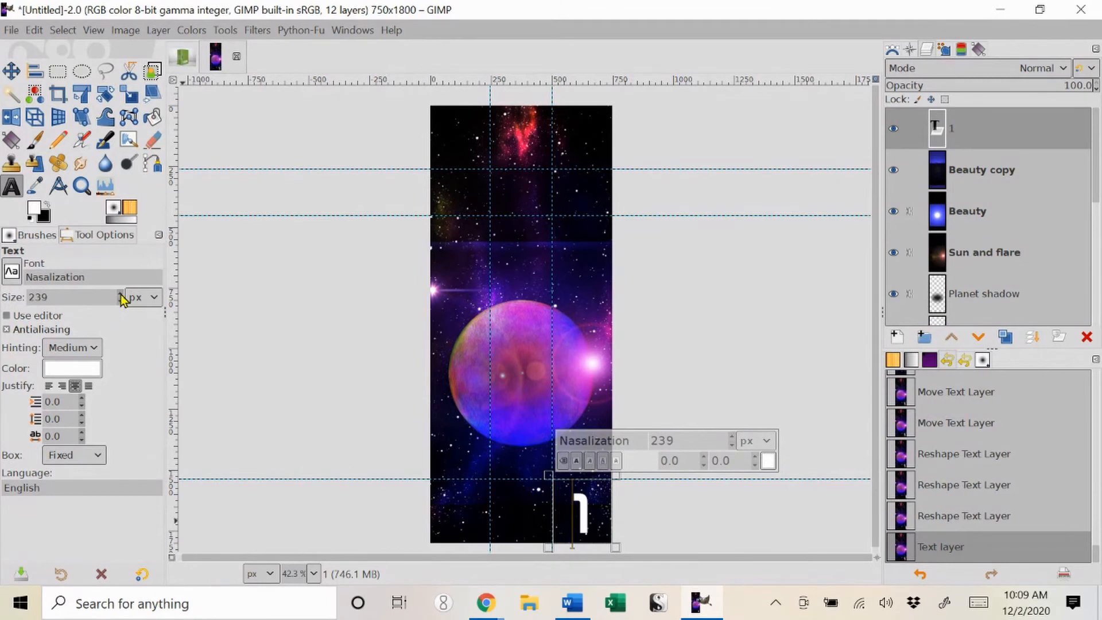
pyautogui.scroll(-20, 118, 305)
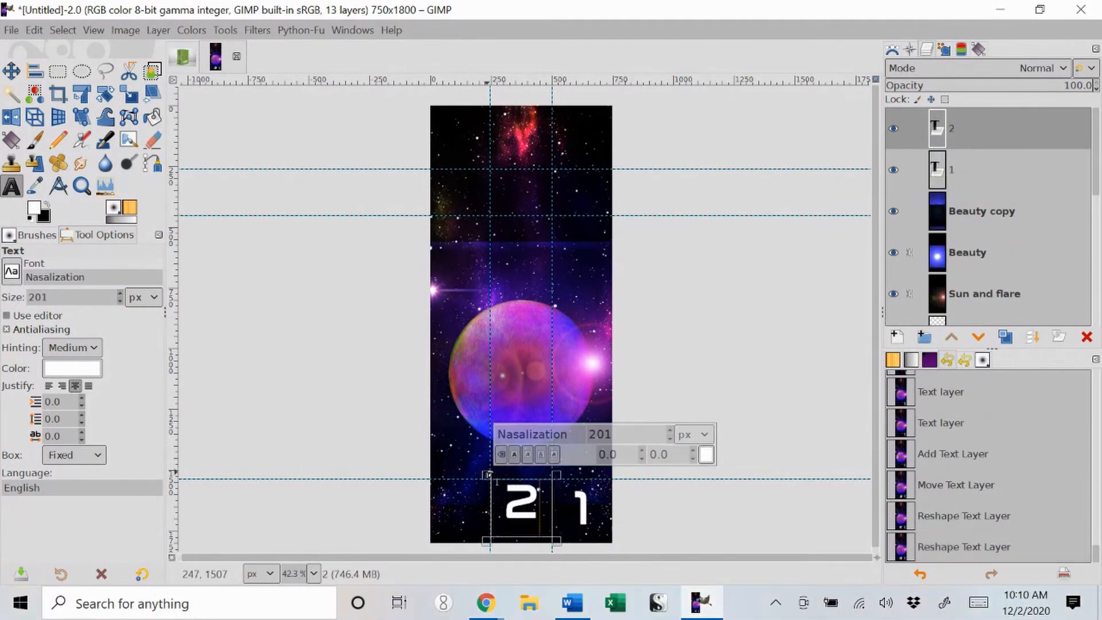
# Fit the text box of the "2" between the two vertical guides and below the lowest horizontal guide.
pyautogui.moveTo(489, 476); pyautogui.dragTo(485, 474)
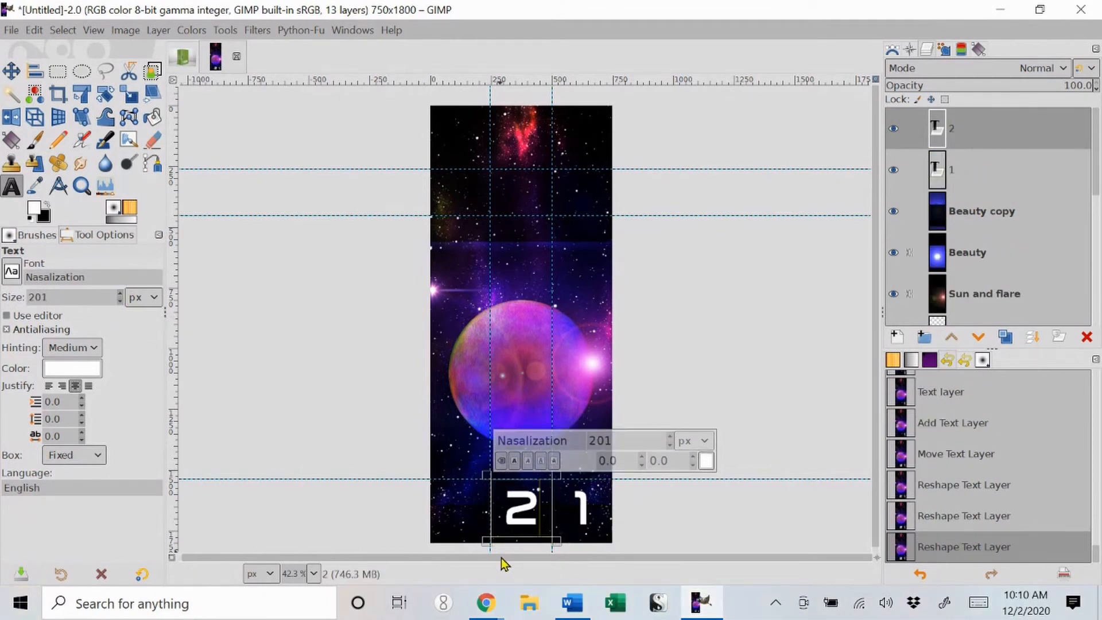
pyautogui.moveTo(480, 476); pyautogui.dragTo(493, 477)
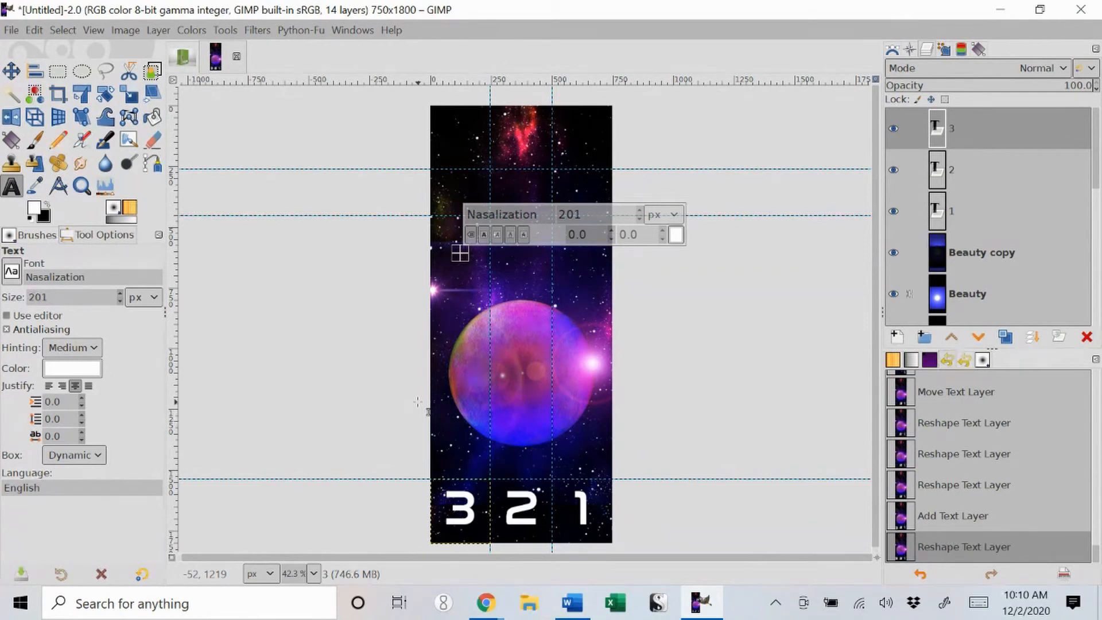
# Add the text "KANO", rotated 90° clockwise, to the right-hand spine just below the second horizontal guide.
pyautogui.write('KANO')
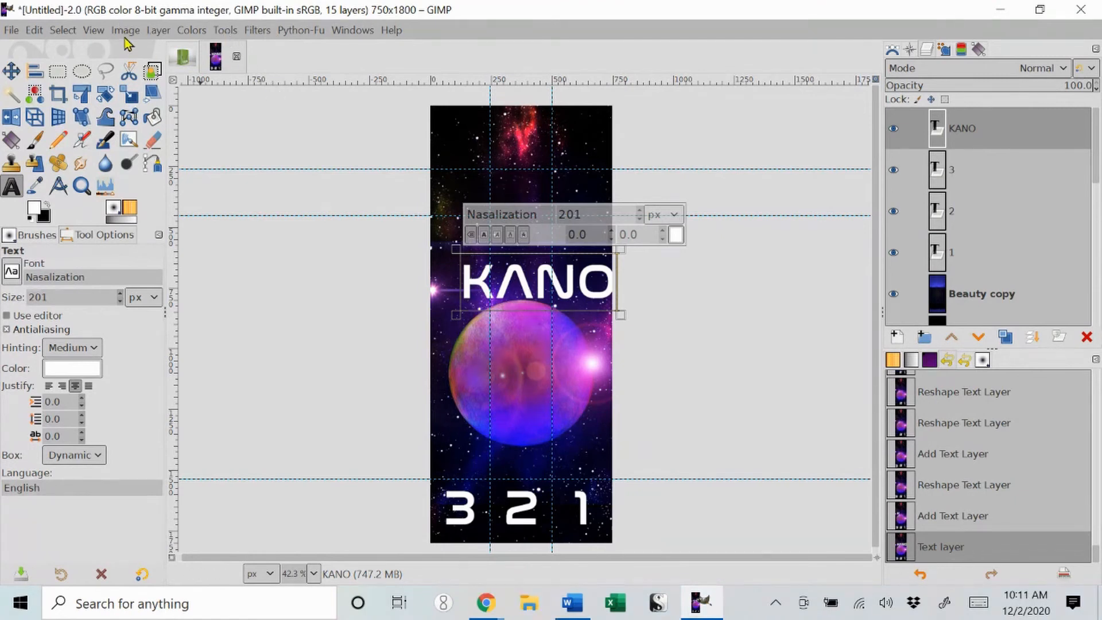
pyautogui.click(160, 34)
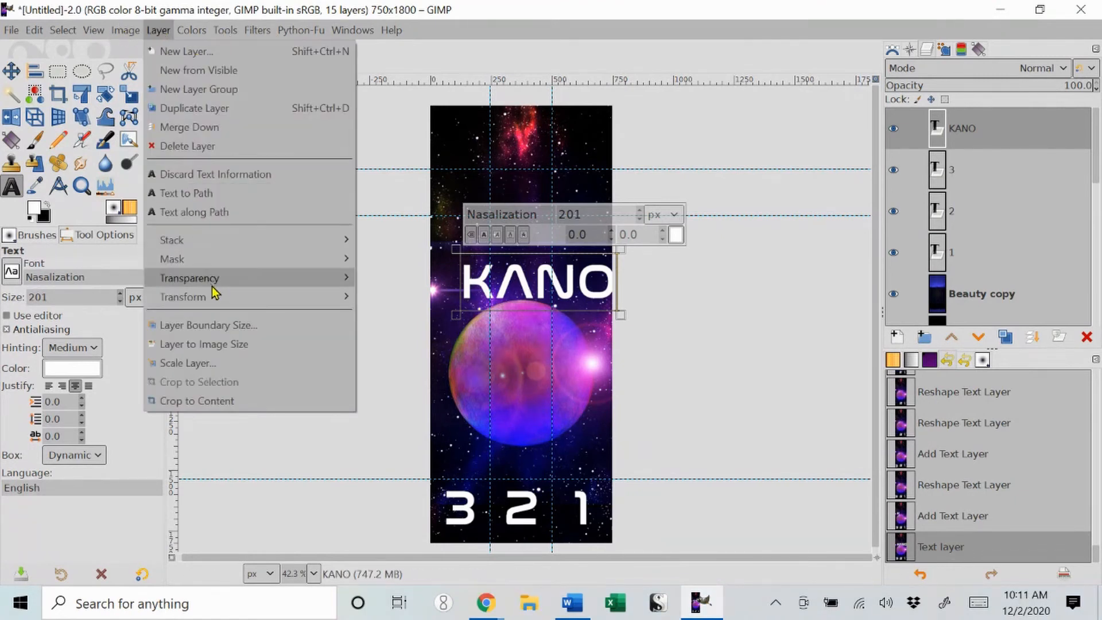
pyautogui.moveTo(213, 309)
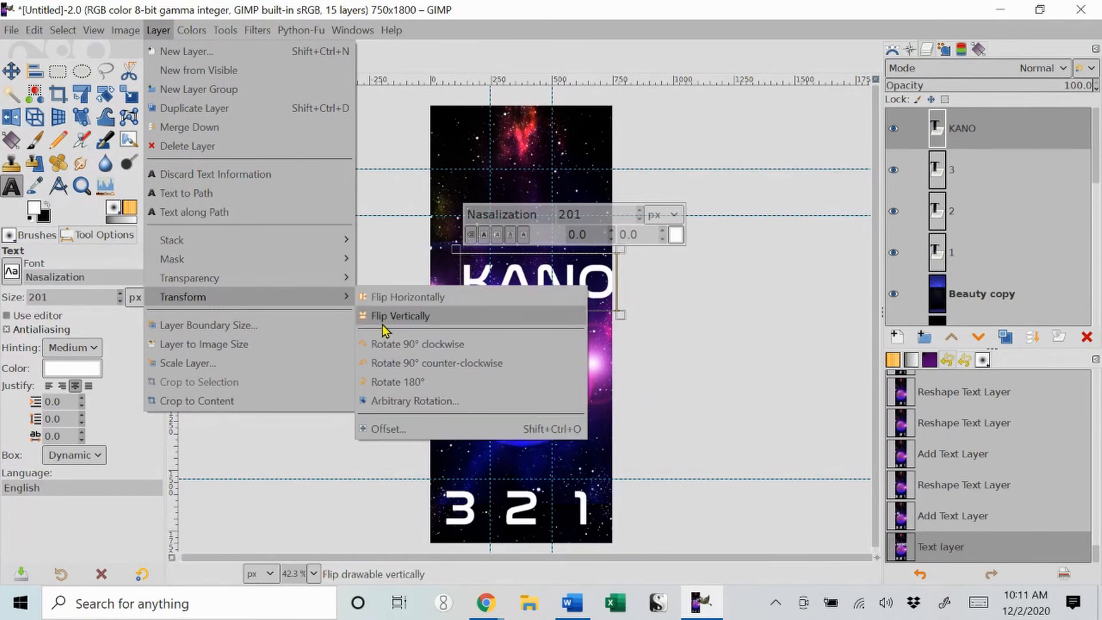
pyautogui.click(426, 344)
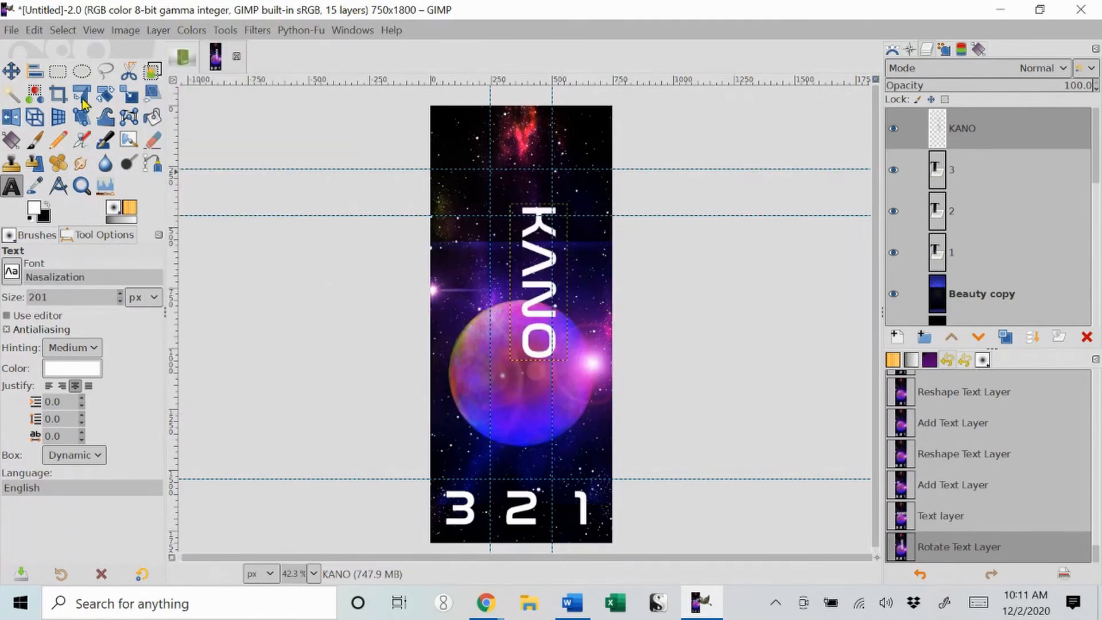
pyautogui.click(12, 73)
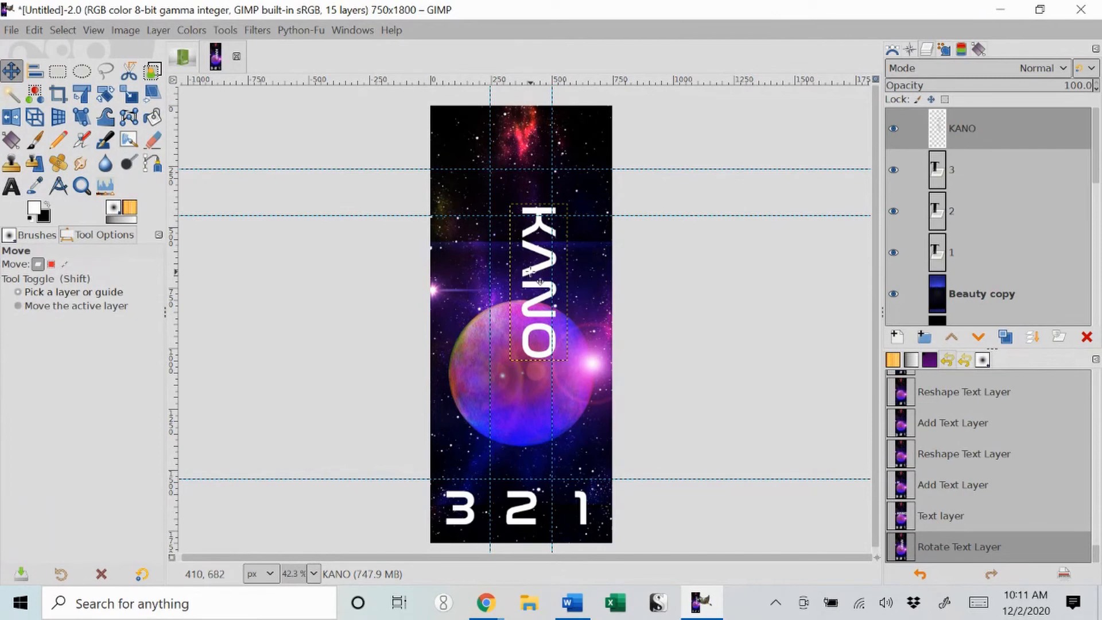
pyautogui.moveTo(540, 282); pyautogui.dragTo(580, 296)
# Add the text "VIVEK" across the artwork and rotate its layer 90° clockwise.
pyautogui.press('t')
pyautogui.click(436, 287)
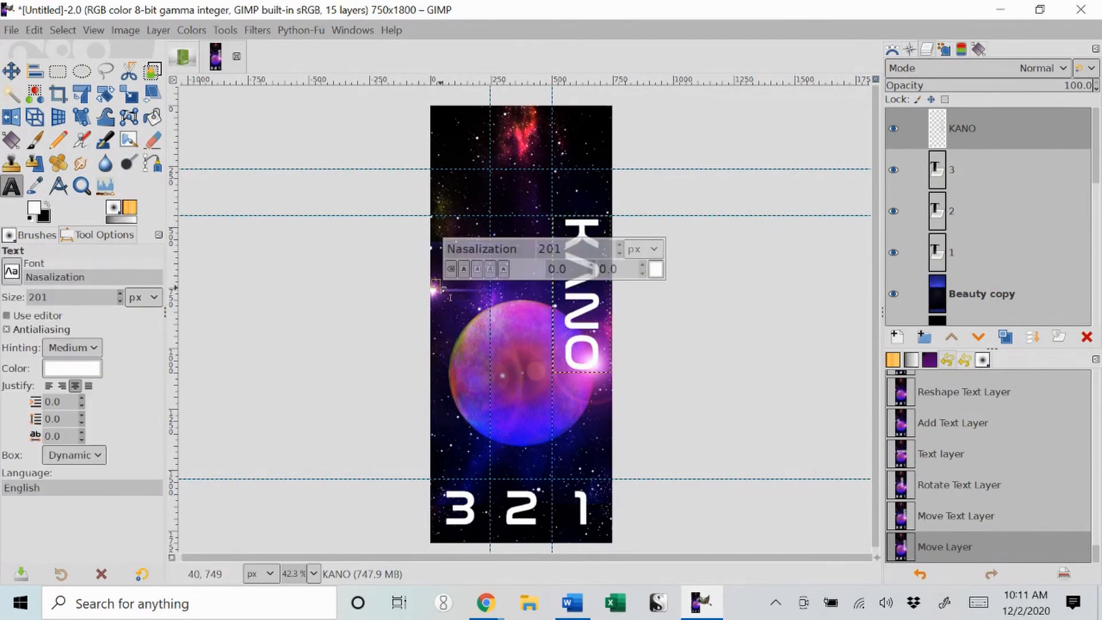
pyautogui.write('VIVE')
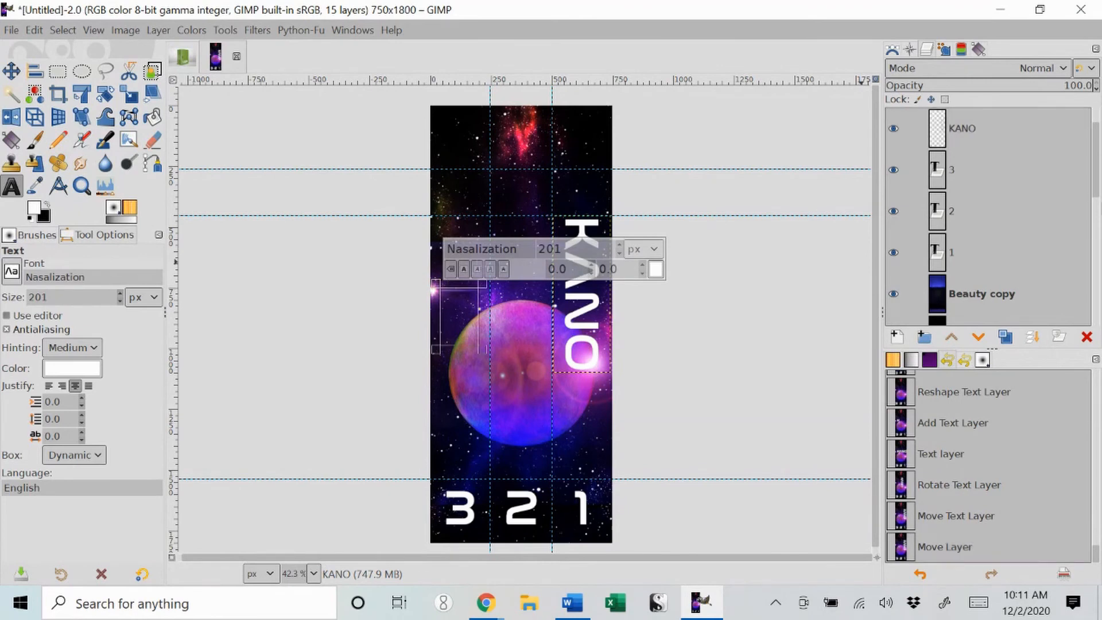
pyautogui.write('K')
pyautogui.click(158, 30)
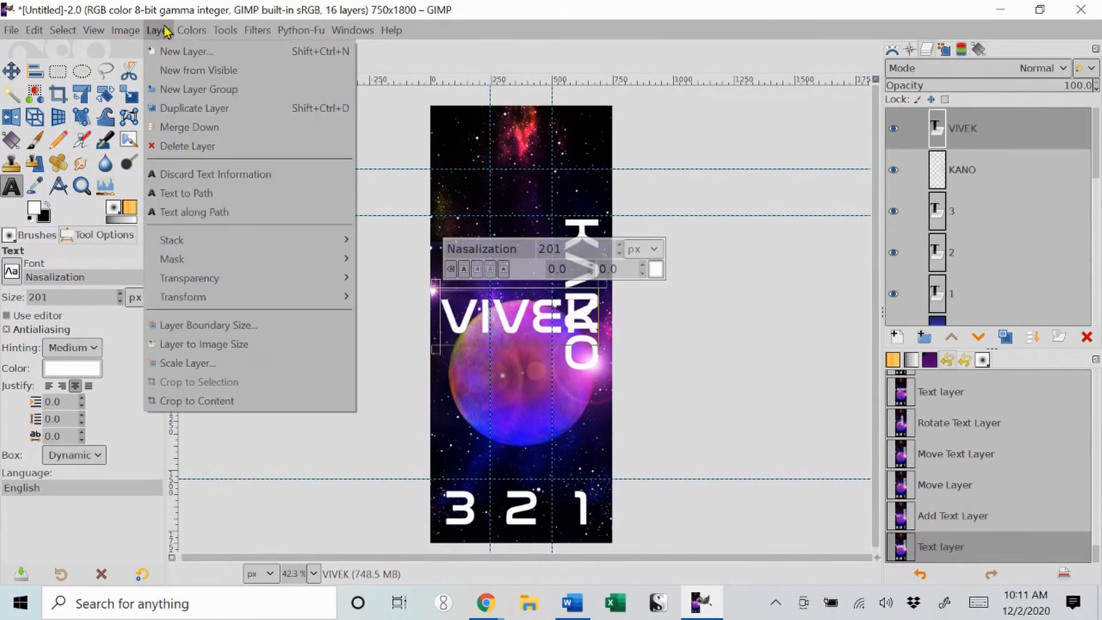
pyautogui.moveTo(202, 296)
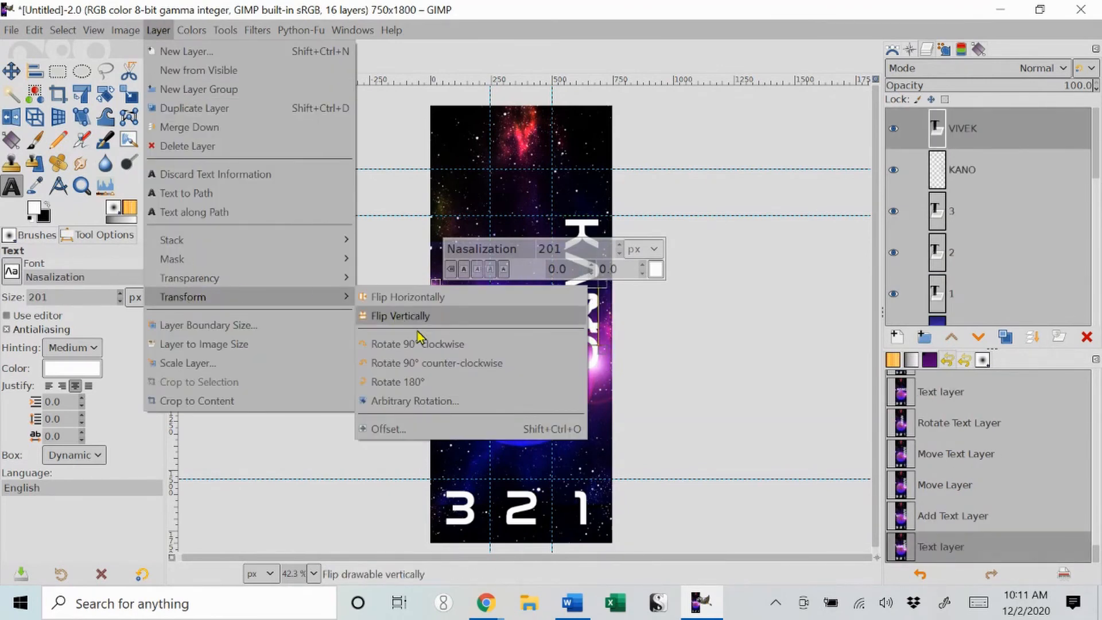
pyautogui.click(481, 344)
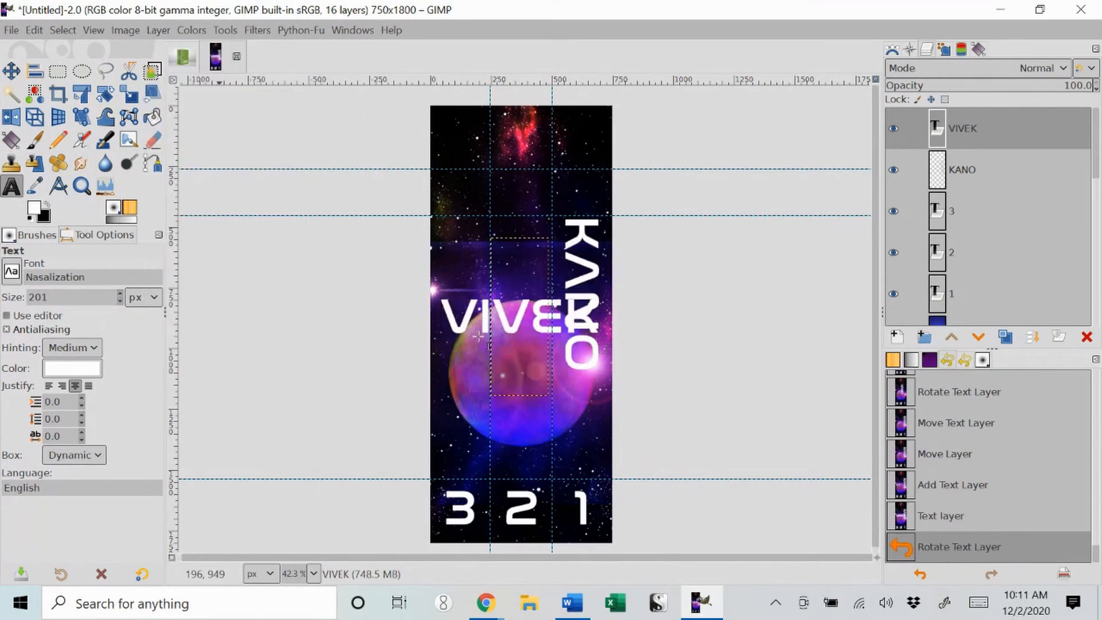
# Move "VIVEK" up to the second horizontal guide and center it between the two vertical guides on the middle spine.
pyautogui.press('m')
pyautogui.moveTo(521, 349); pyautogui.dragTo(532, 332)
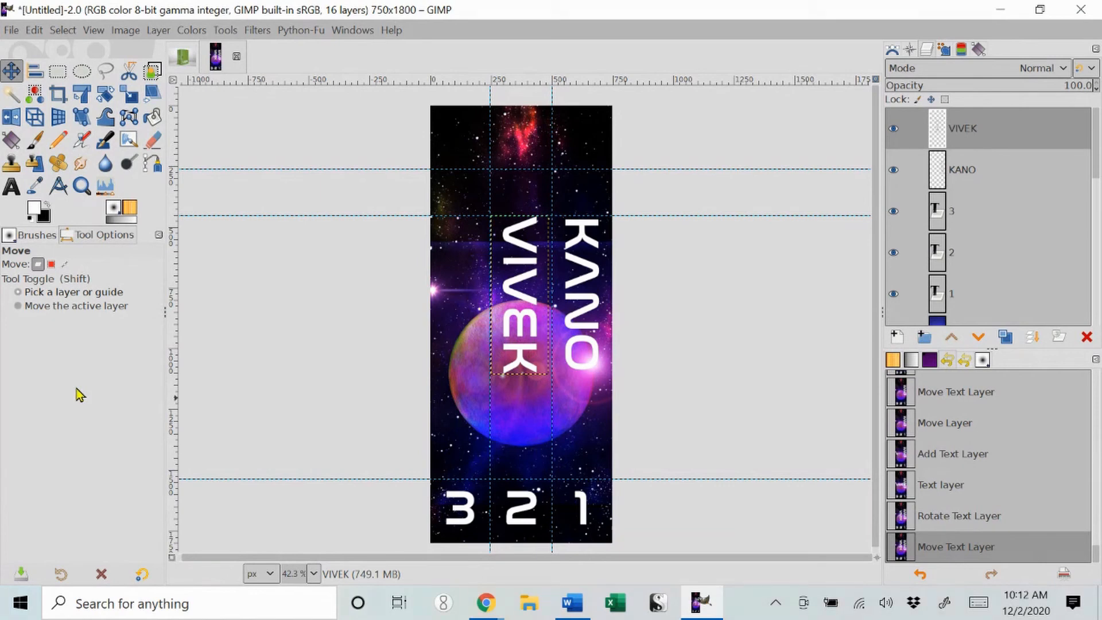
pyautogui.press('Right')
pyautogui.press('Right')
pyautogui.press('Right')
pyautogui.press('Right')
pyautogui.press('Right')
pyautogui.press('Right')
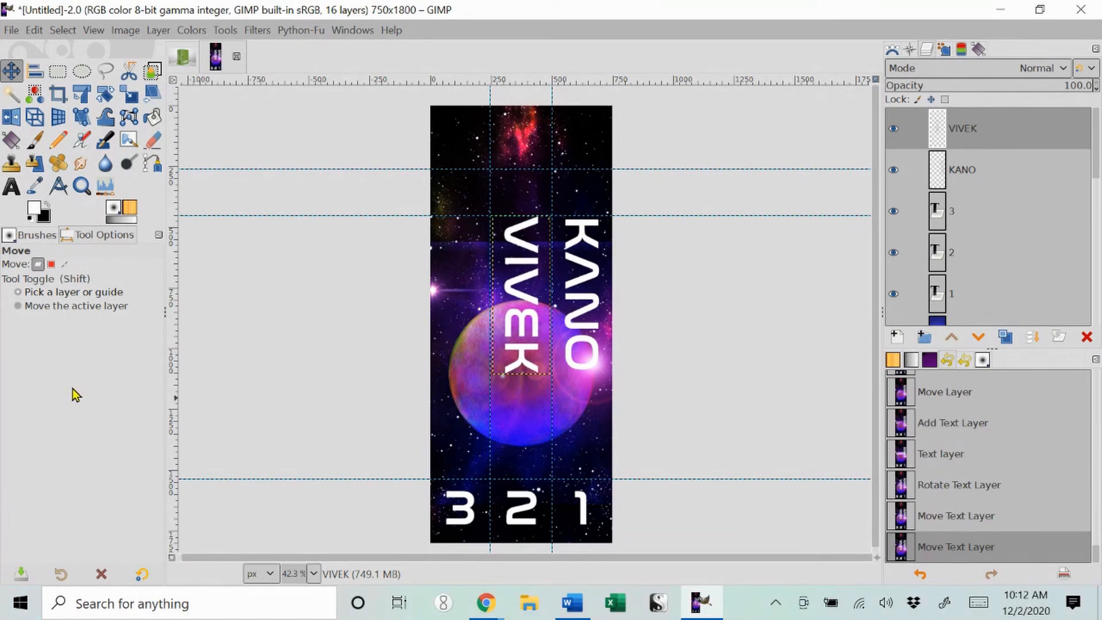
# Add the text "GANNET" across the lower part of the planet, starting at the canvas's left edge.
pyautogui.press('t')
pyautogui.click(437, 391)
pyautogui.write('GANNET')
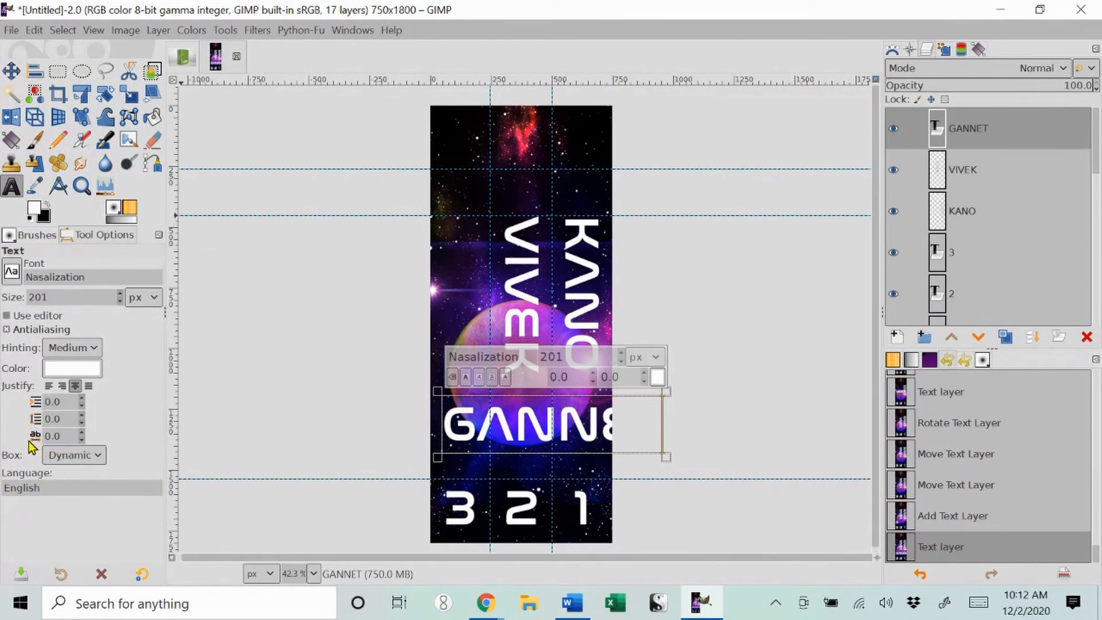
# Reduce the letter spacing of "GANNET" to -12.
pyautogui.click(82, 440)
pyautogui.click(82, 440)
pyautogui.click(81, 440)
pyautogui.click(82, 440)
pyautogui.click(81, 440)
pyautogui.click(81, 440)
pyautogui.click(82, 440)
pyautogui.click(81, 440)
pyautogui.click(81, 440)
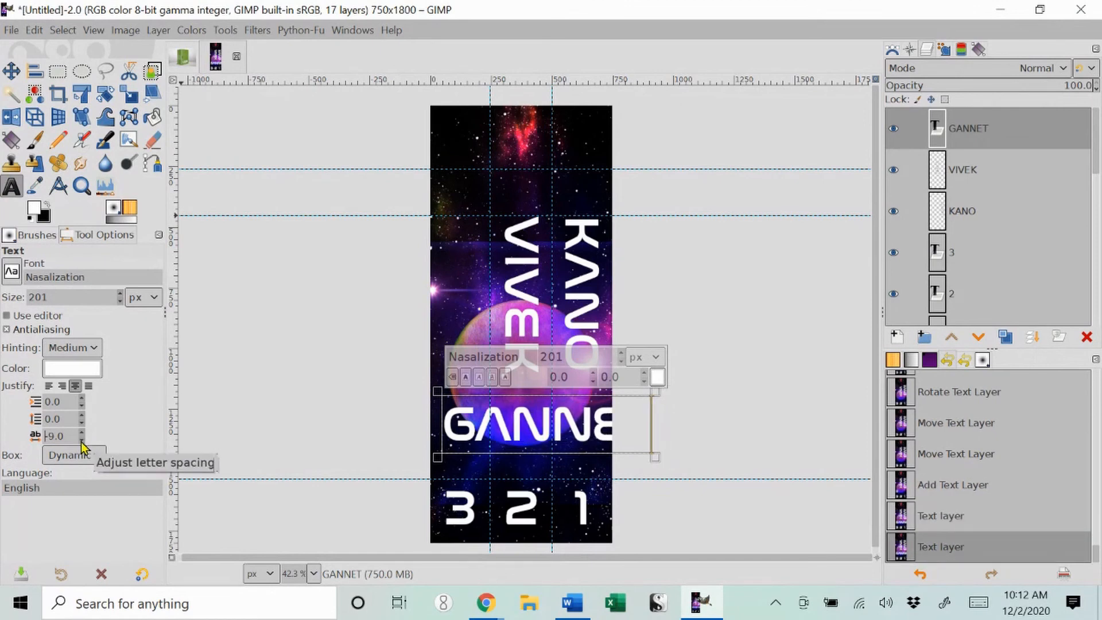
pyautogui.click(82, 440)
pyautogui.click(82, 440)
pyautogui.click(82, 440)
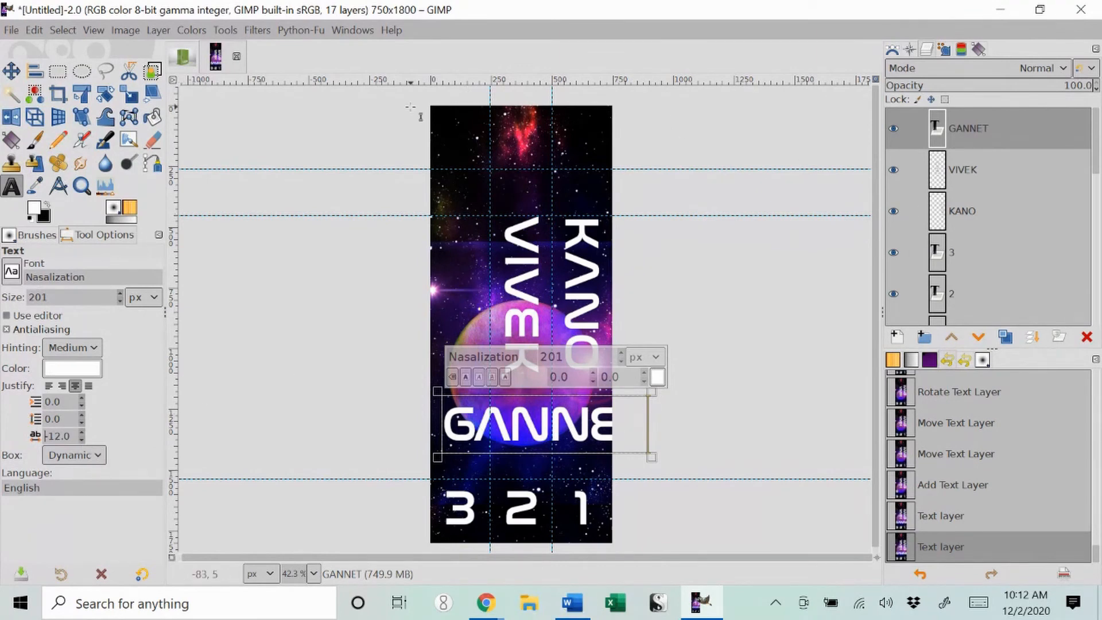
# Rotate "GANNET" 90° clockwise and move it onto the left-hand spine, starting just below the second horizontal guide.
pyautogui.click(157, 30)
pyautogui.moveTo(263, 293)
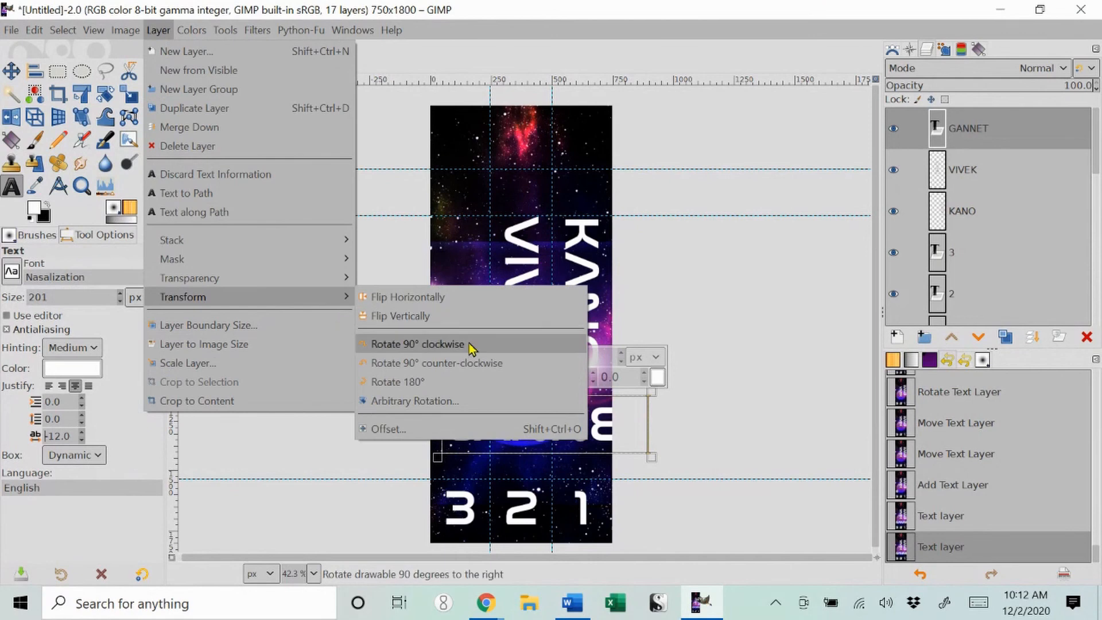
pyautogui.click(467, 347)
pyautogui.press('m')
pyautogui.moveTo(543, 443); pyautogui.dragTo(455, 329)
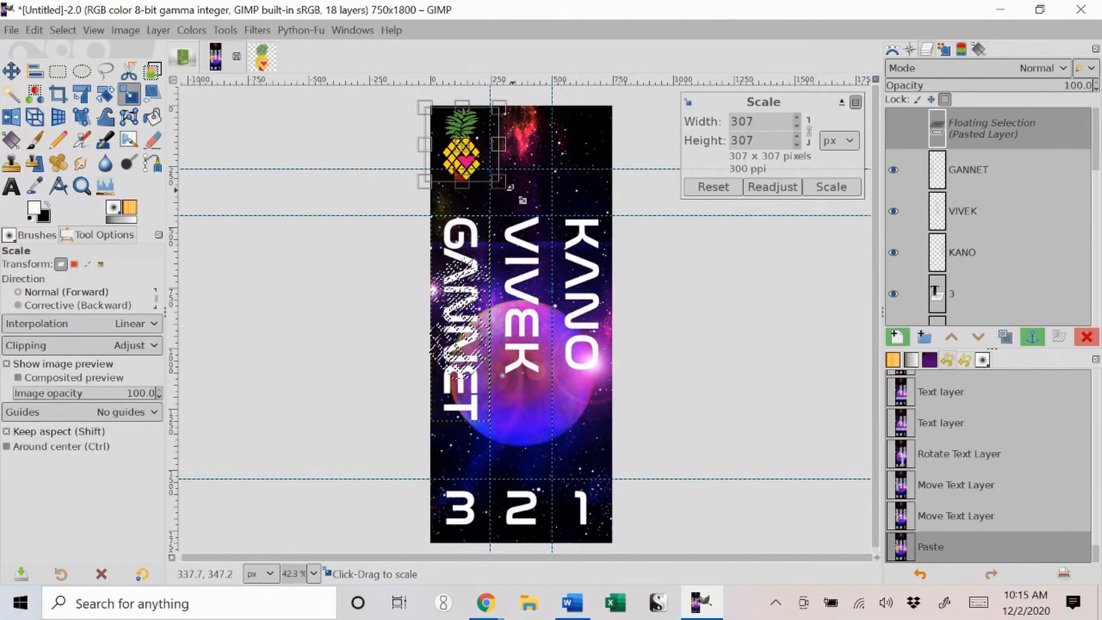
# Scale the pasted pineapple logo to 187 × 187 px and position it on the left-hand spine above the first horizontal guide.
pyautogui.moveTo(515, 199); pyautogui.dragTo(458, 139)
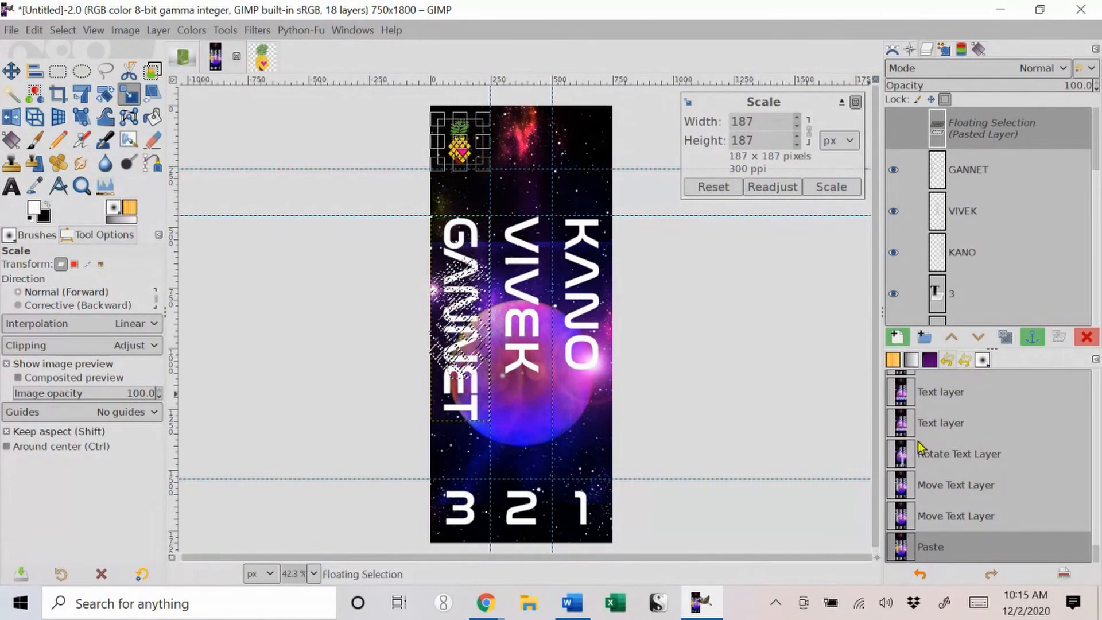
pyautogui.click(832, 187)
pyautogui.press('m')
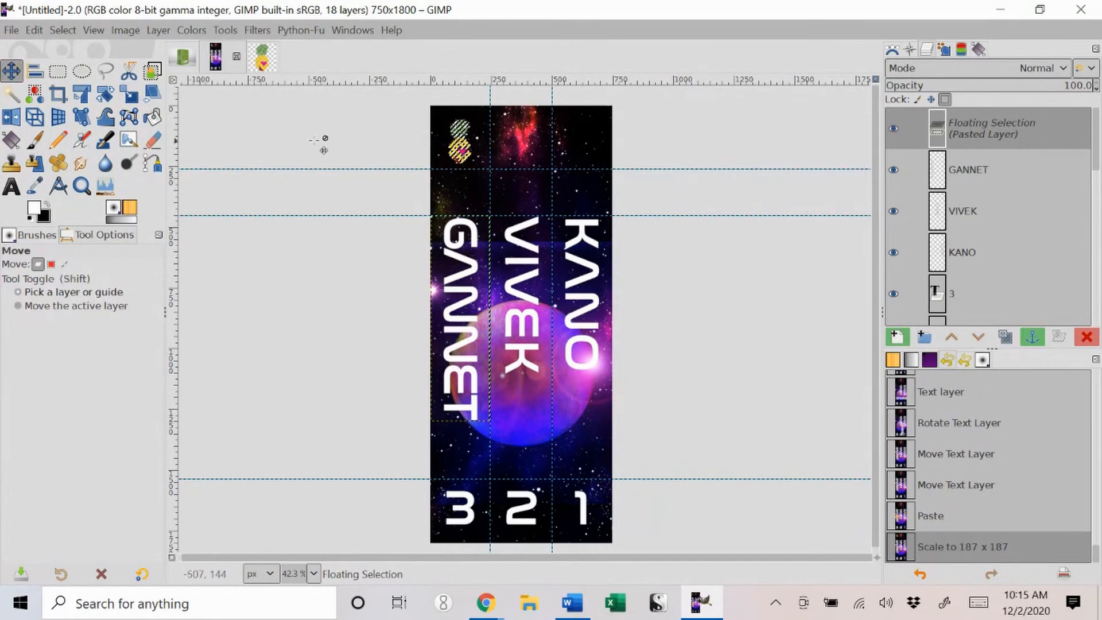
pyautogui.moveTo(475, 158); pyautogui.dragTo(464, 148)
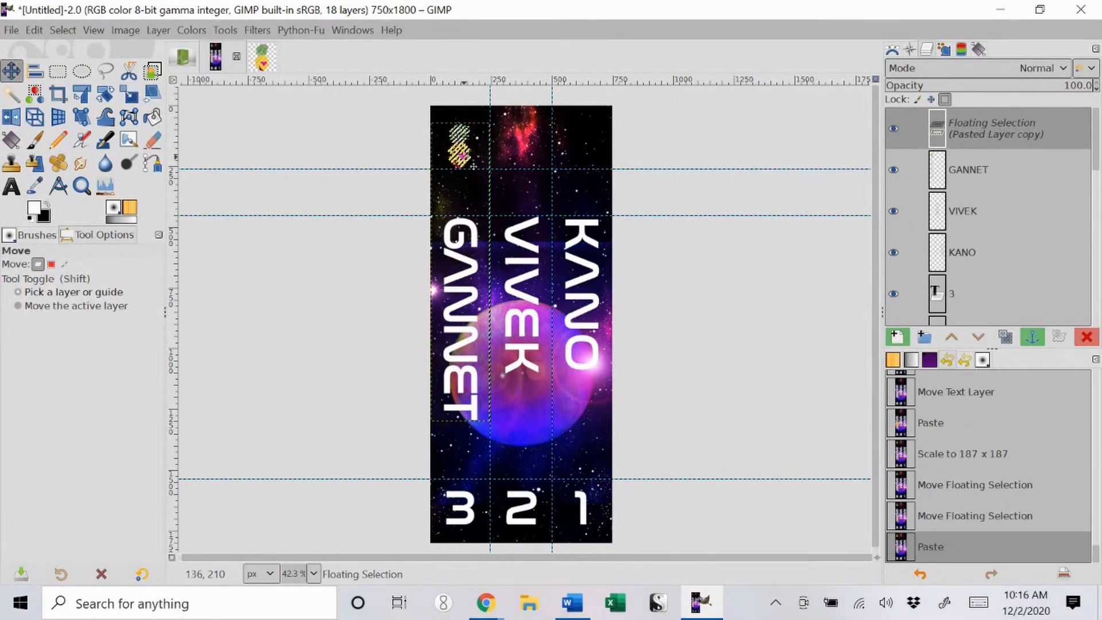
# Place pasted copies of the pineapple logo atop the right and middle spines, aligned with the first, and anchor the floating selection.
pyautogui.moveTo(465, 156); pyautogui.dragTo(587, 166)
pyautogui.hotkey('ctrl', 'v')
pyautogui.click(721, 278)
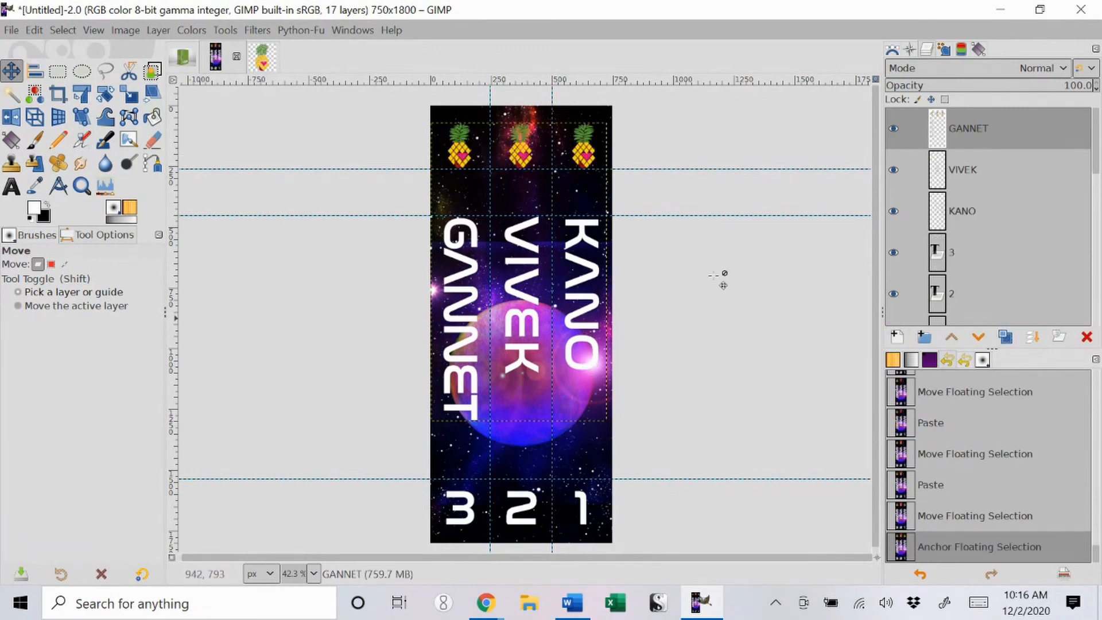